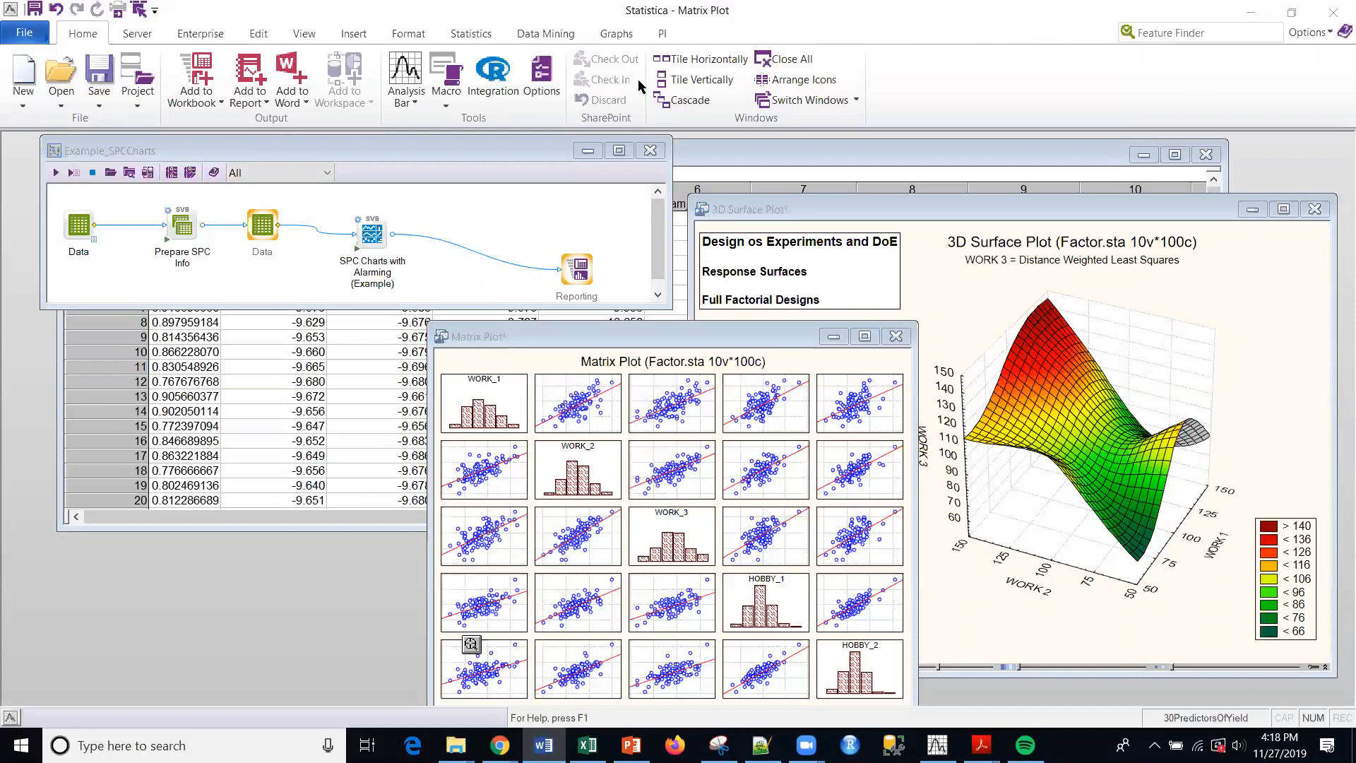
- Close the SPC charts workspace, matrix plot, 3D surface plot and yield predictors spreadsheet without saving changes
left_click(650, 152)
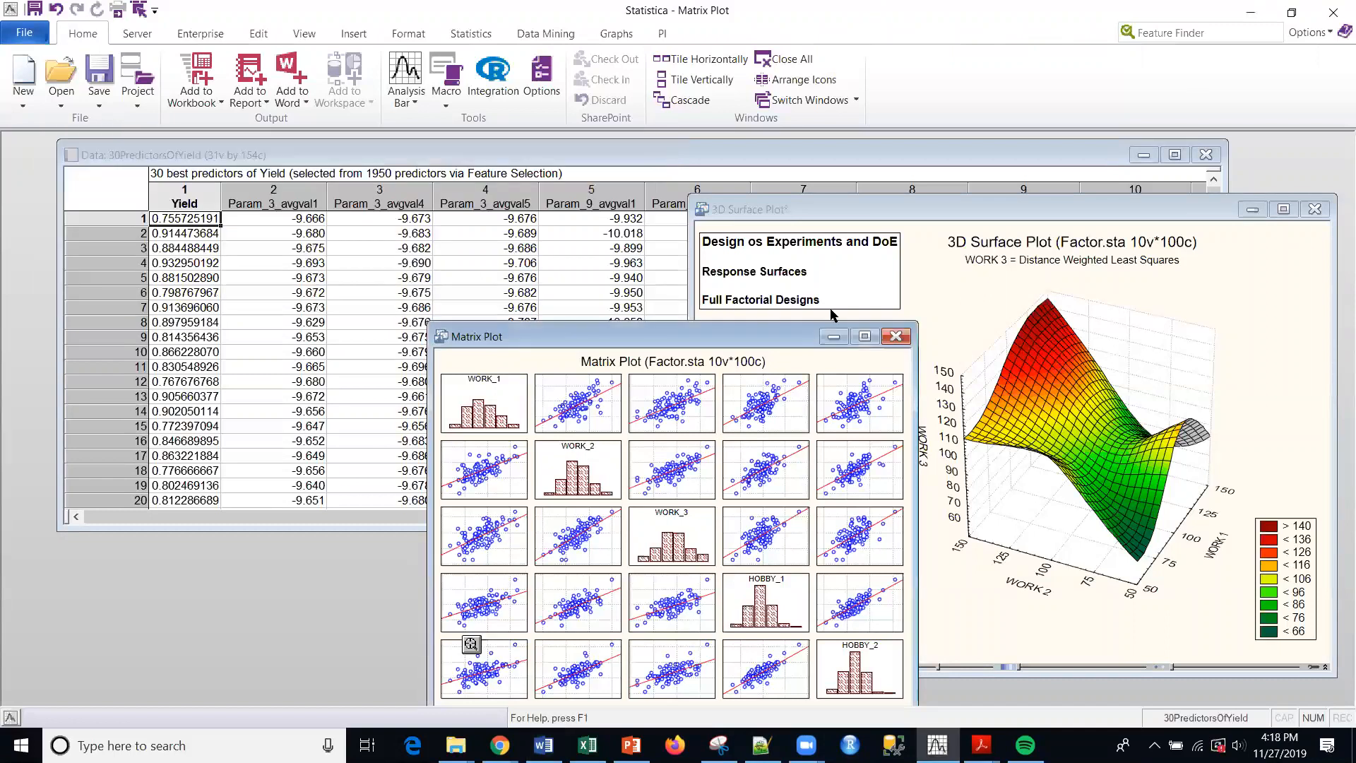
left_click(895, 336)
left_click(681, 411)
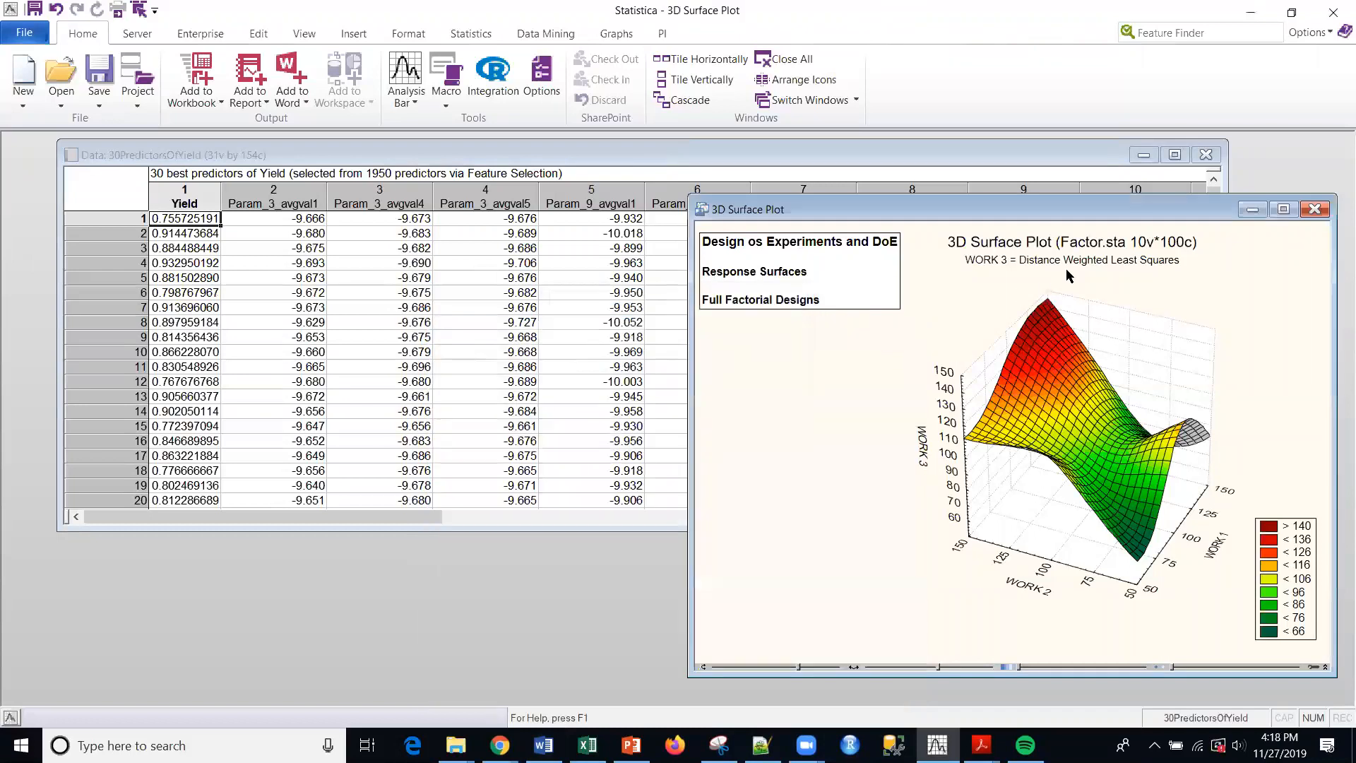
left_click(1314, 209)
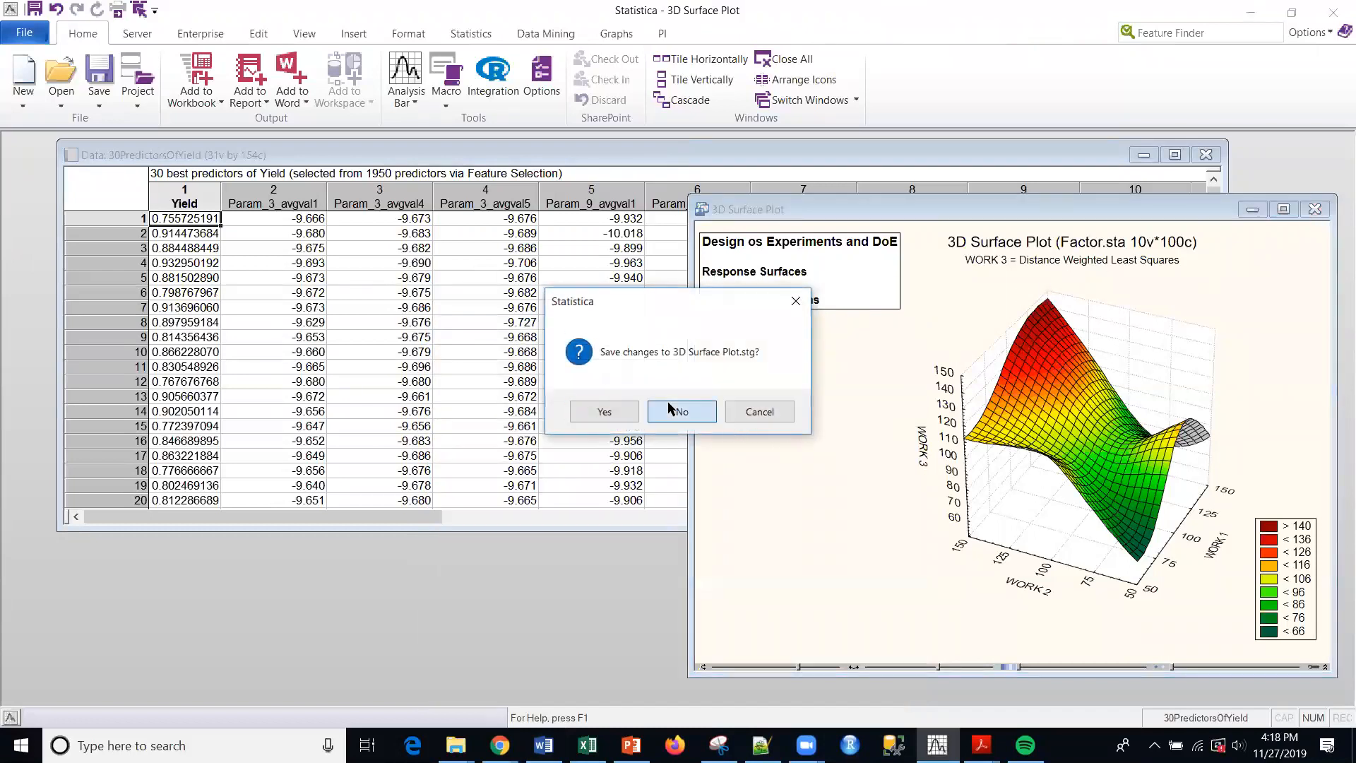
left_click(698, 411)
left_click(1204, 155)
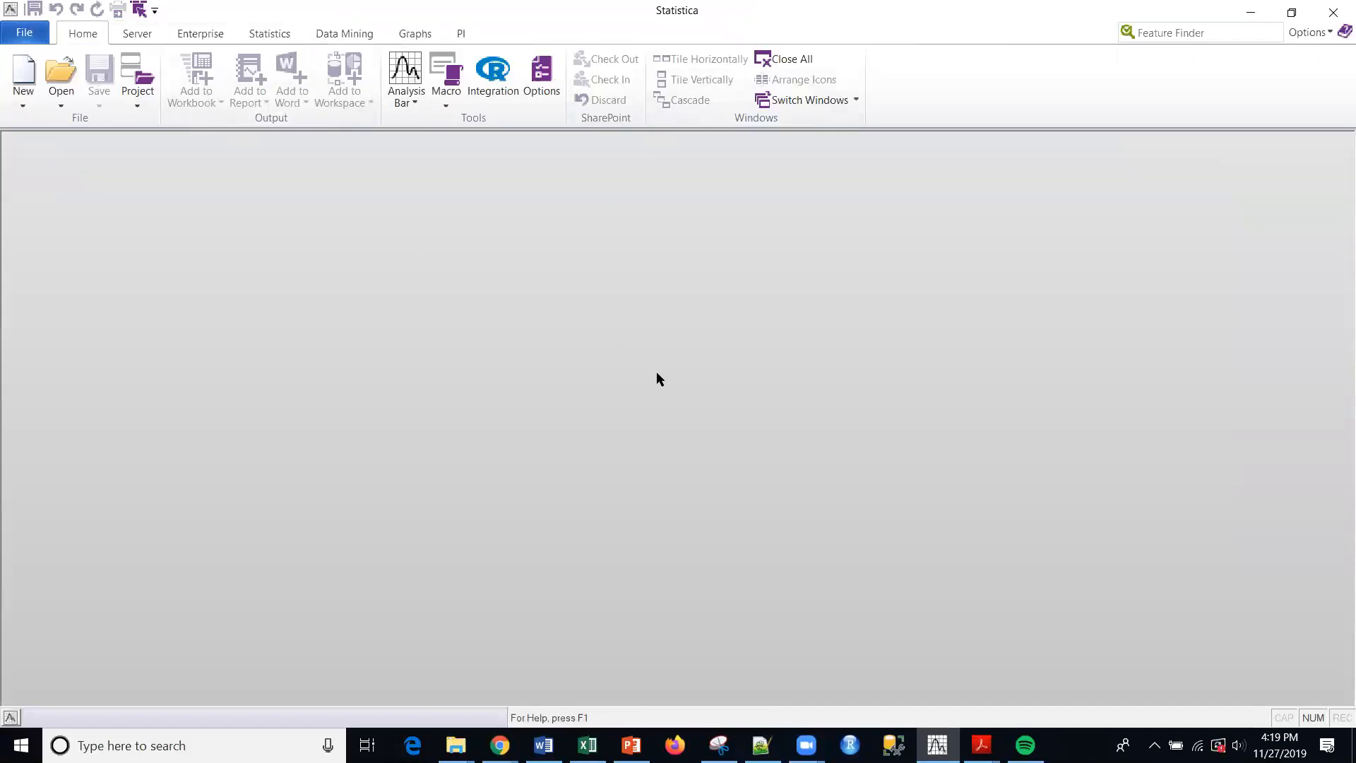
- Start a Design of Experiments analysis using the 2**(K-p) standard designs (Box, Hunter, & Hunter)
left_click(274, 36)
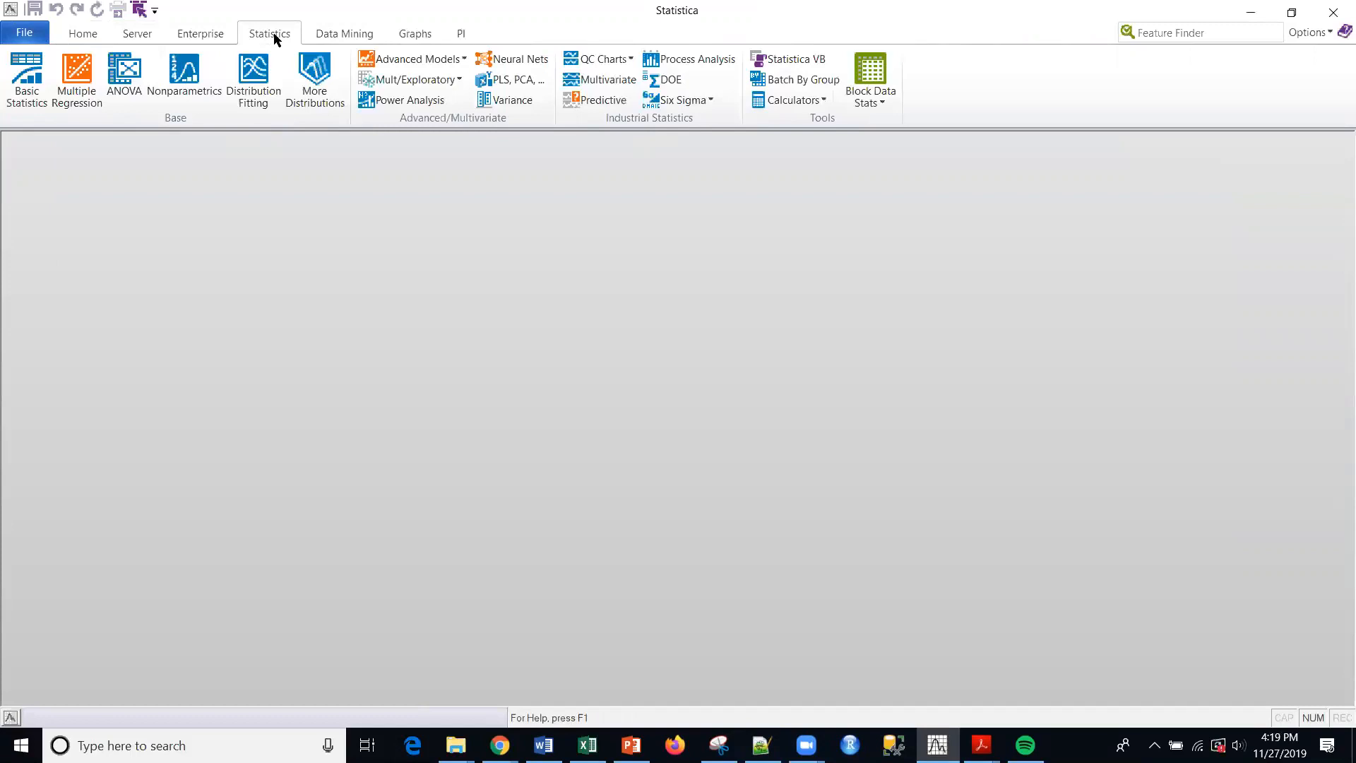
left_click(667, 81)
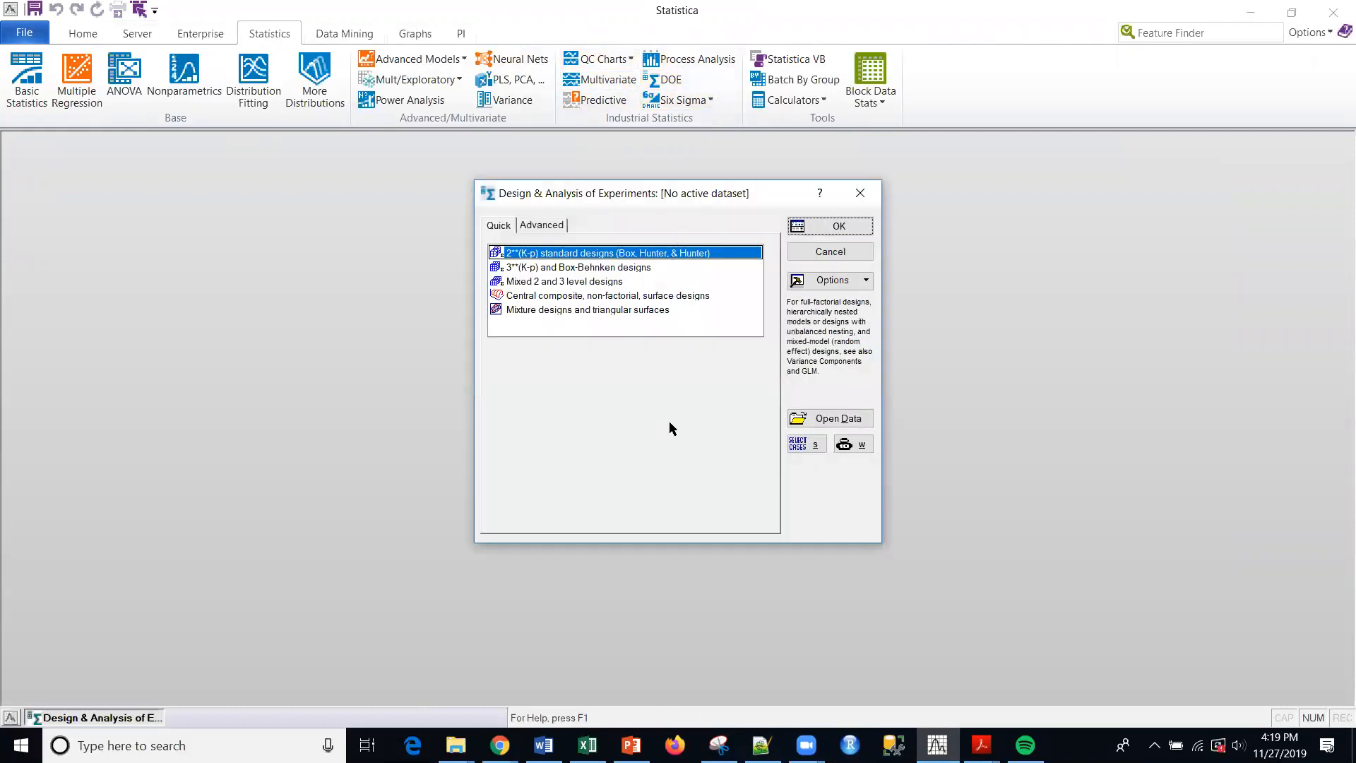
key("alt+Tab")
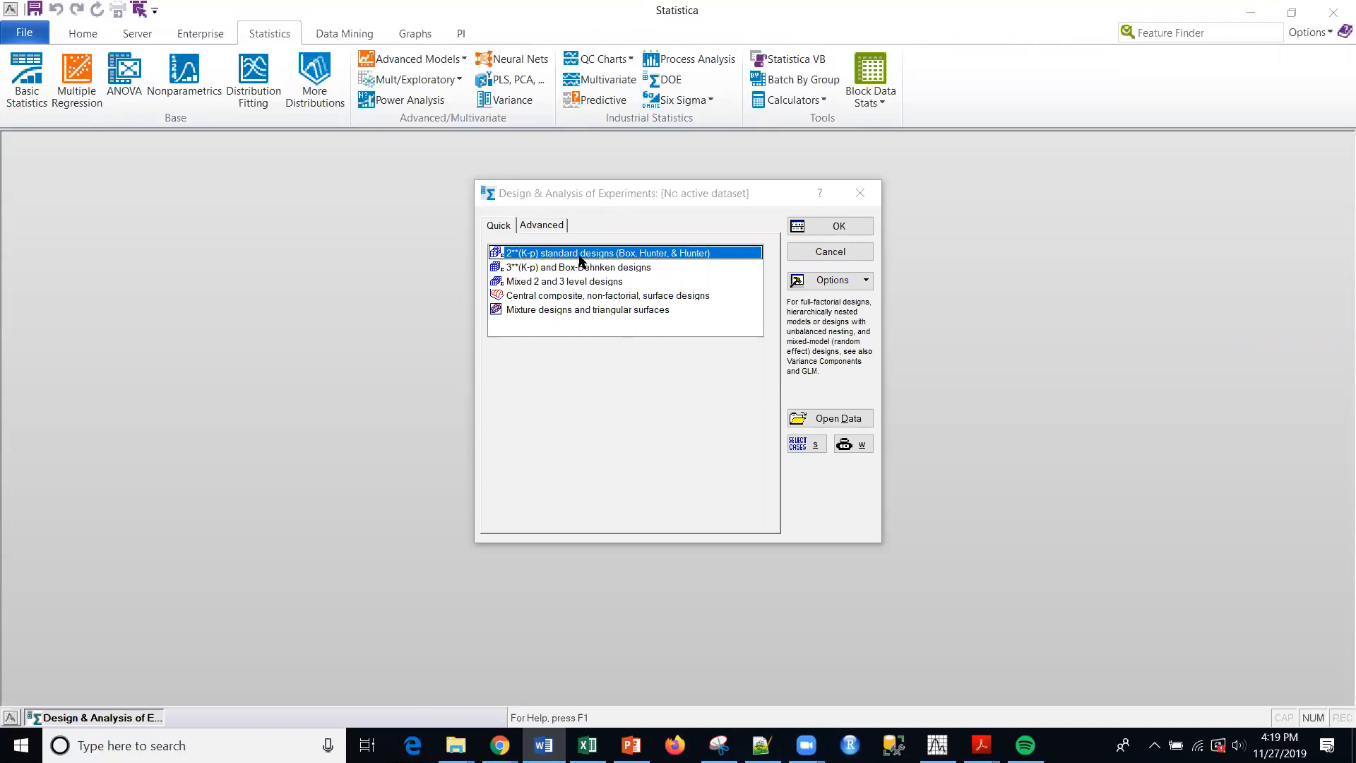
left_click(836, 225)
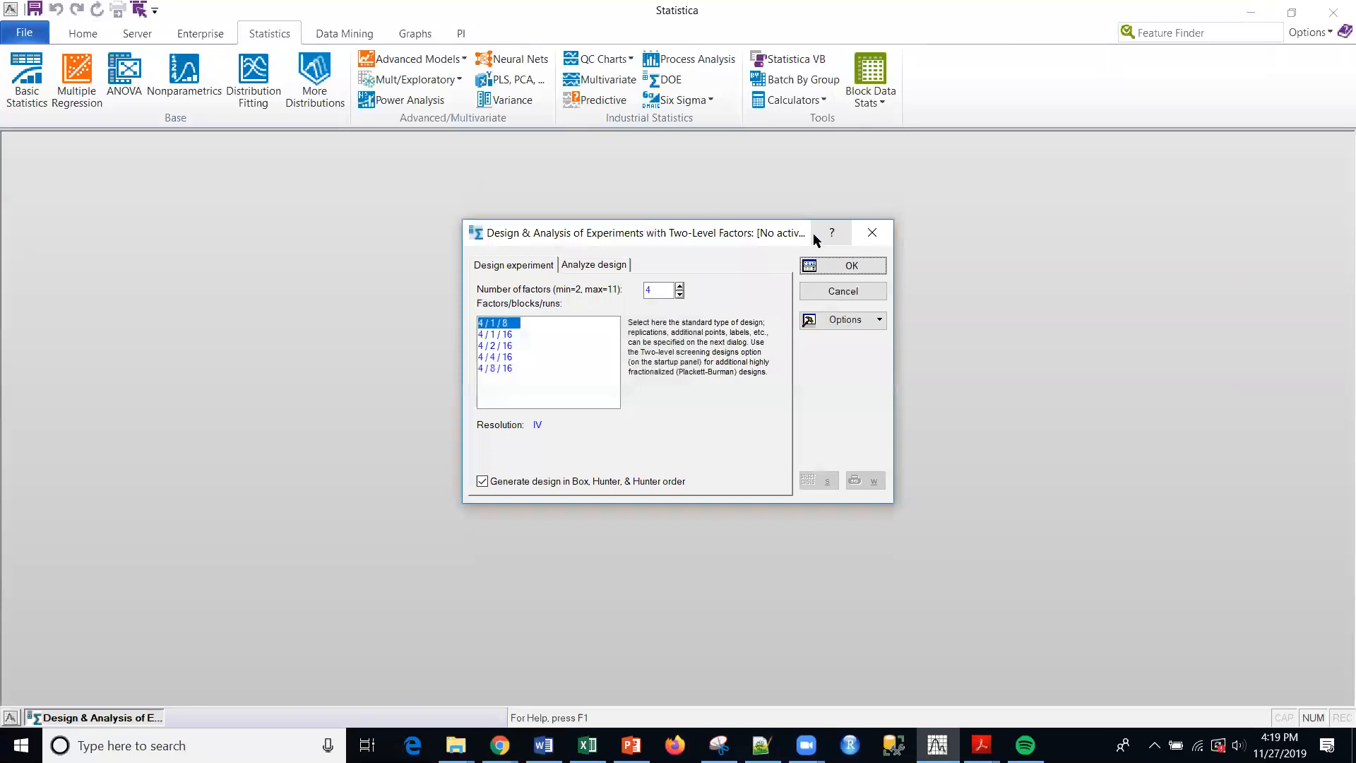
- Set the number of factors to 2 and create the two-level design
left_click(659, 289)
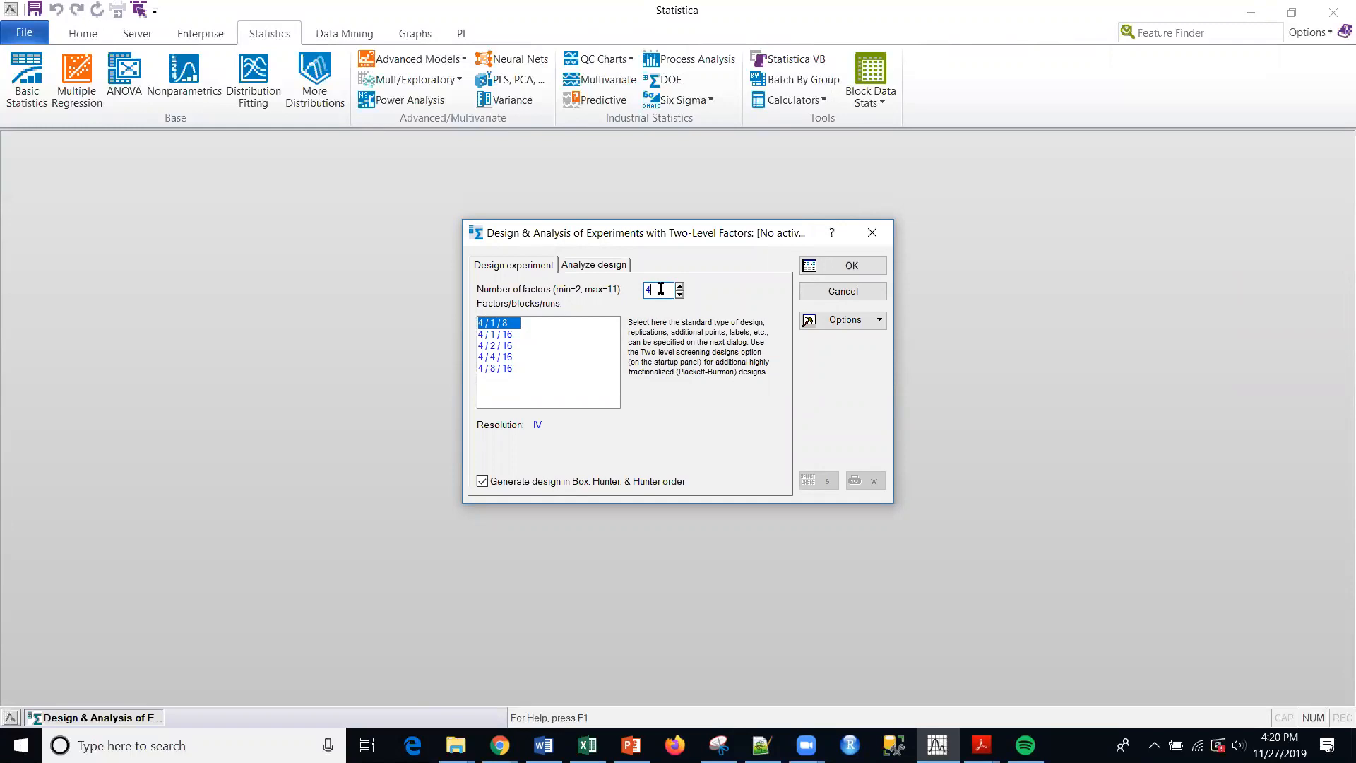
double_click(661, 289)
type("8")
key("BackSpace")
type("2")
left_click(829, 272)
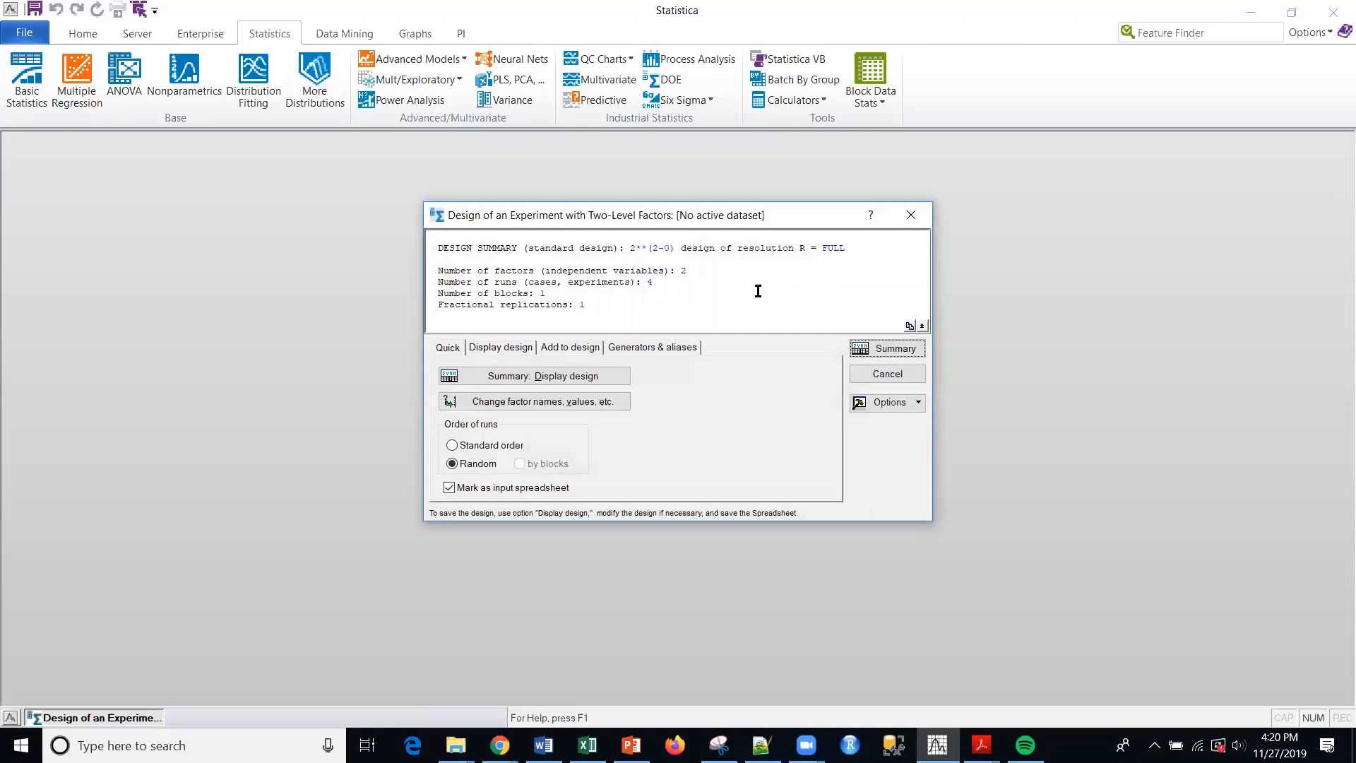
left_click(533, 401)
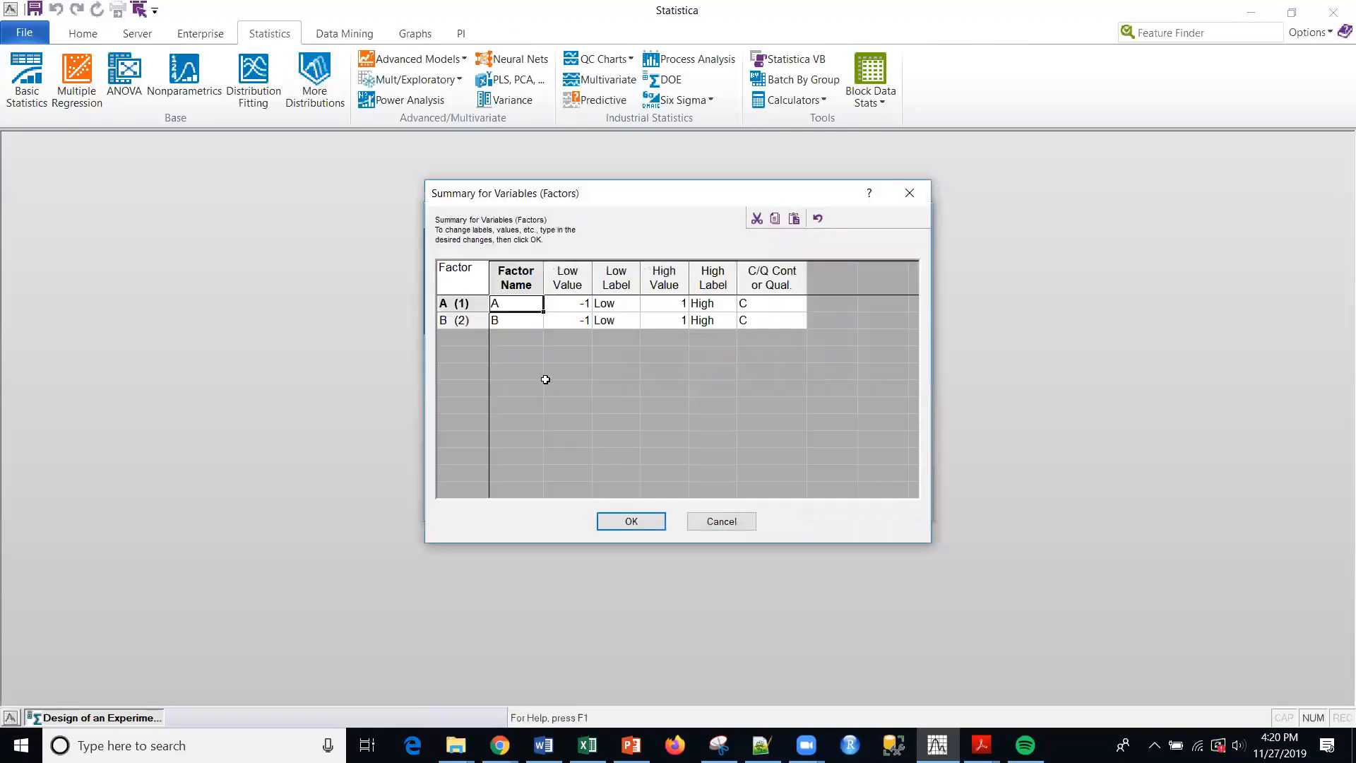
left_click(519, 301)
type("TEMP")
left_click(512, 323)
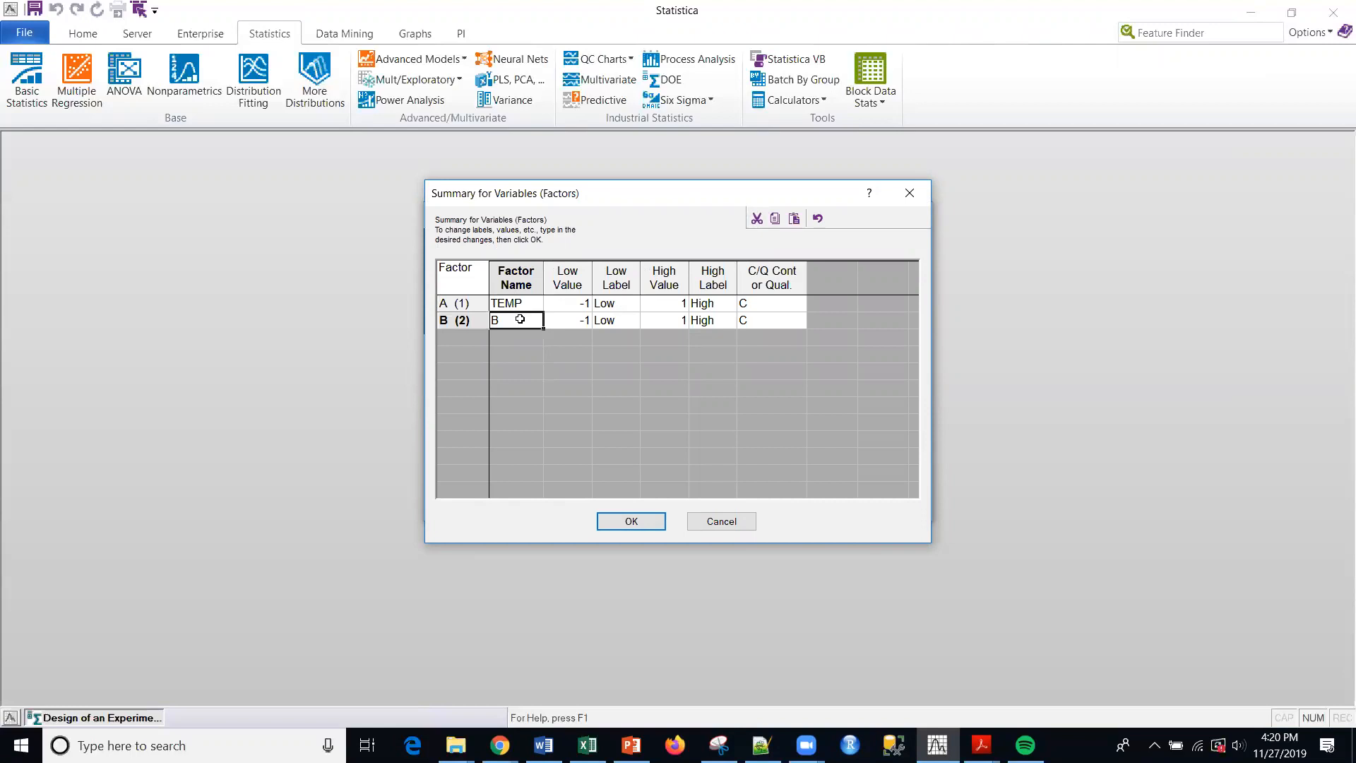
type("TIME")
left_click(573, 308)
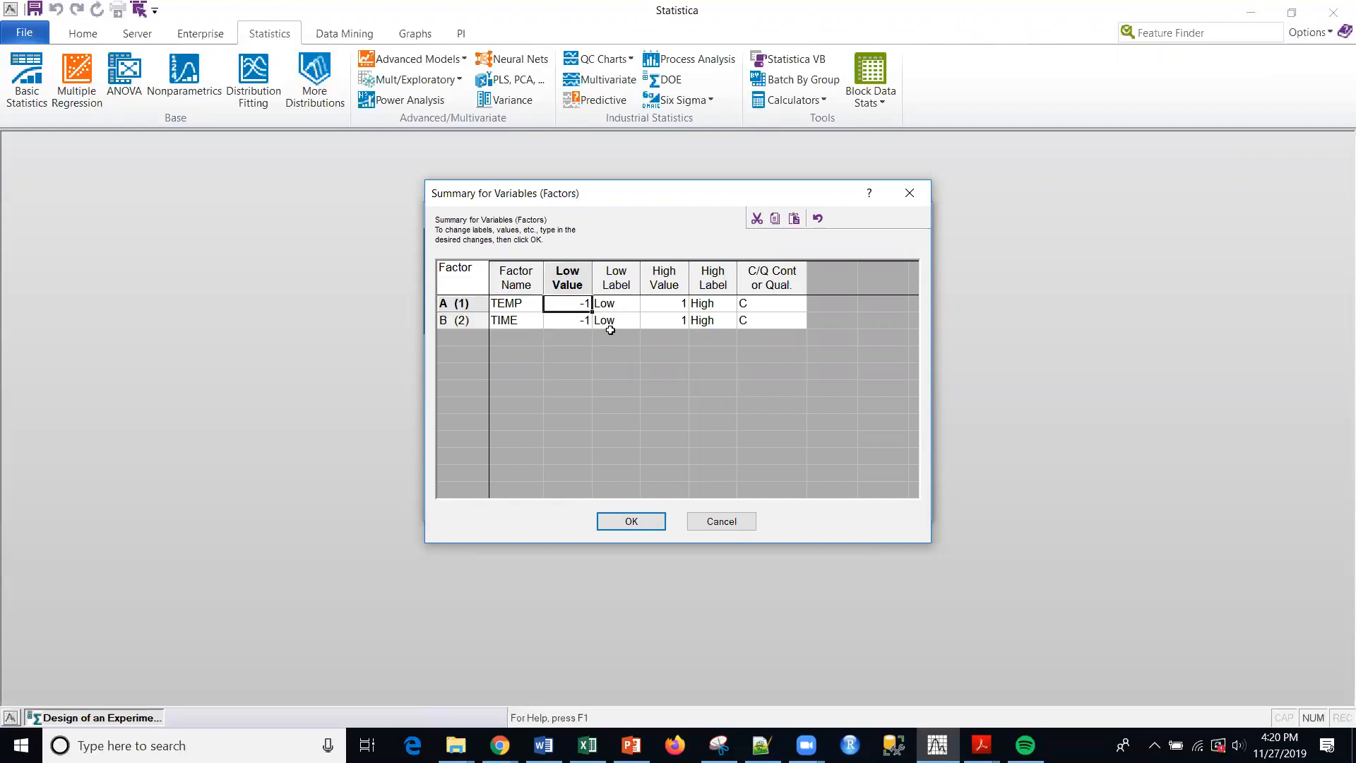
key("alt+Tab")
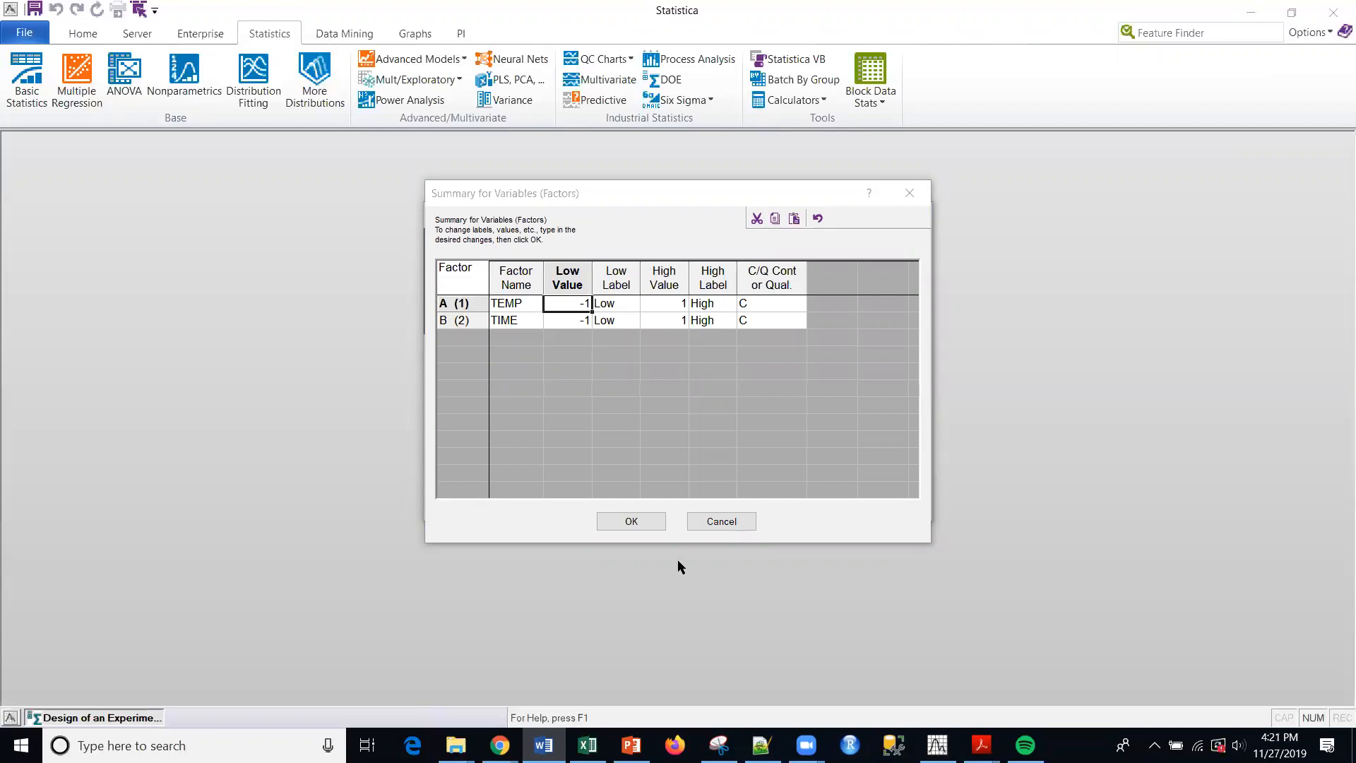
left_click(732, 523)
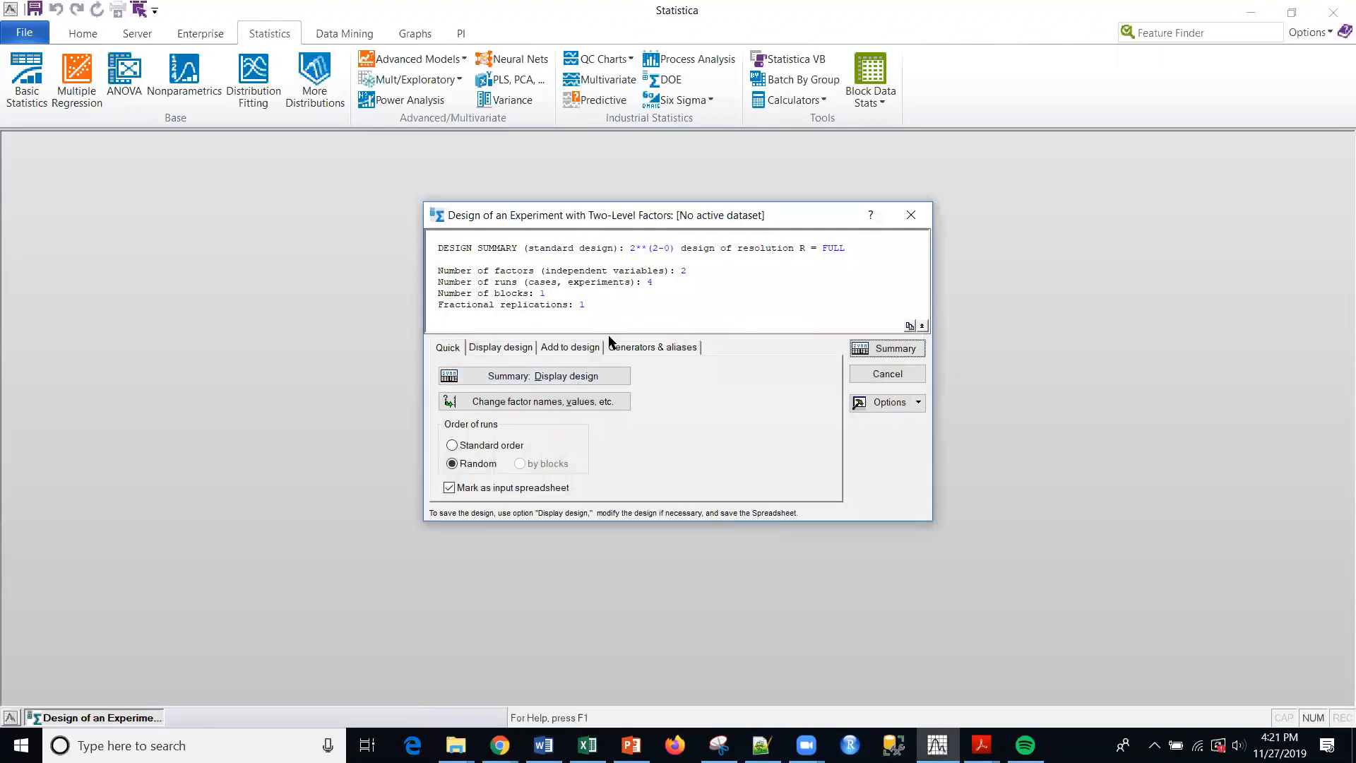
left_click_drag(586, 309, 420, 236)
left_click(659, 325)
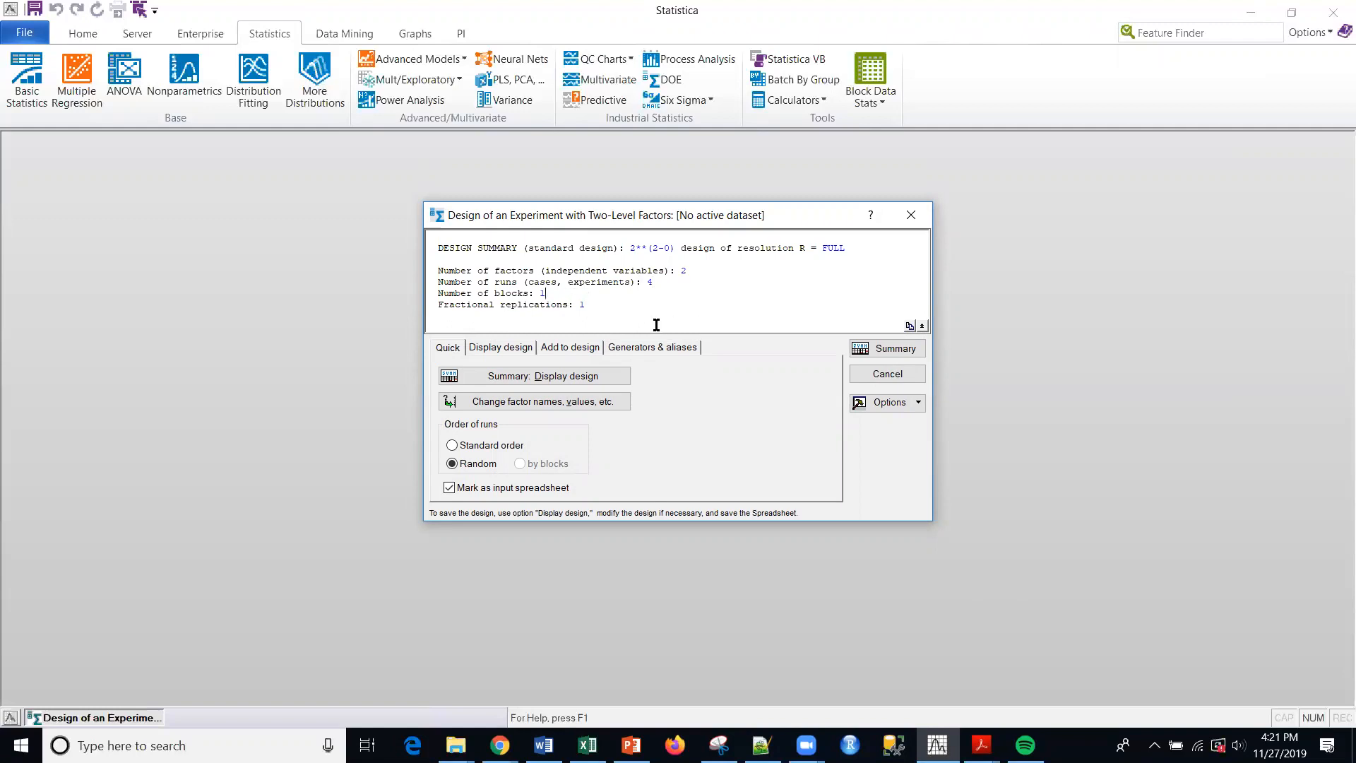
left_click(608, 309)
key("alt+Tab")
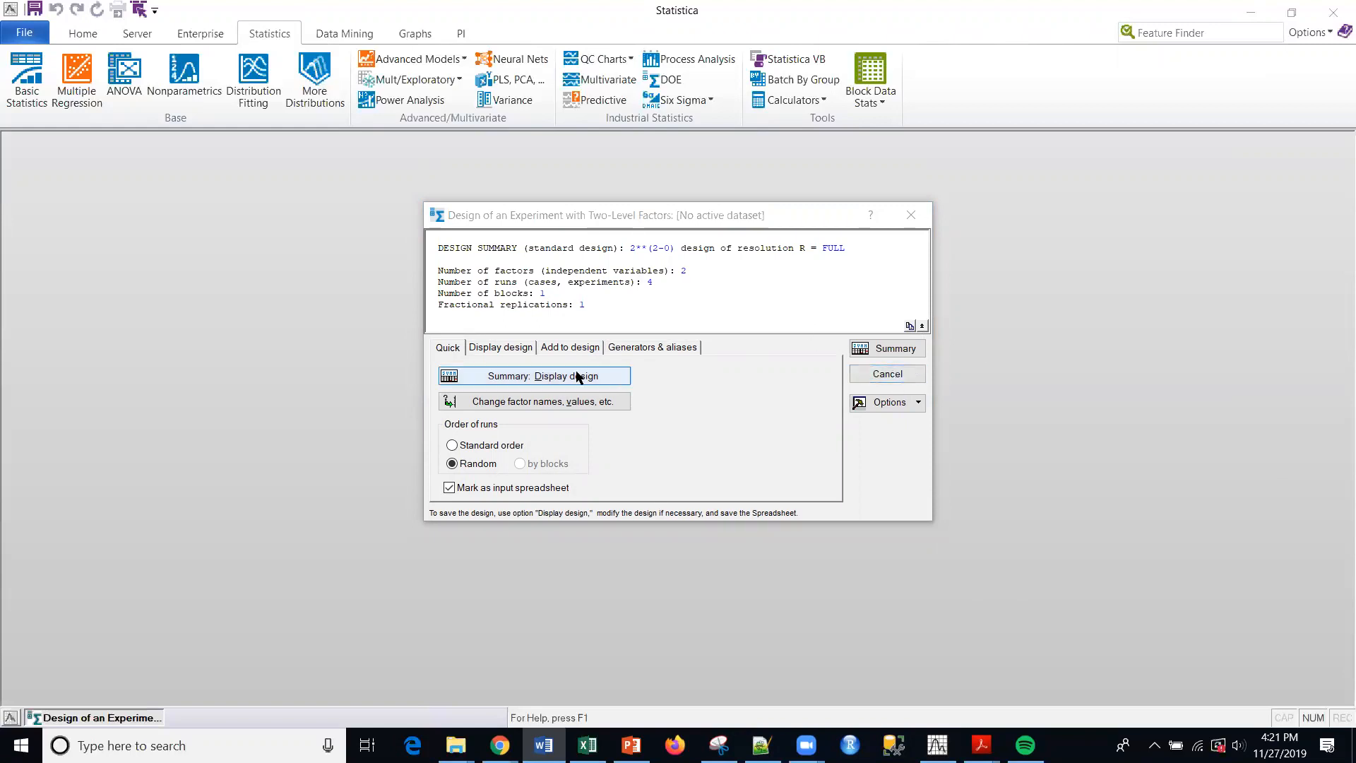
- Name factor A TIME and factor B Degrees in the design's factor summary
left_click(555, 402)
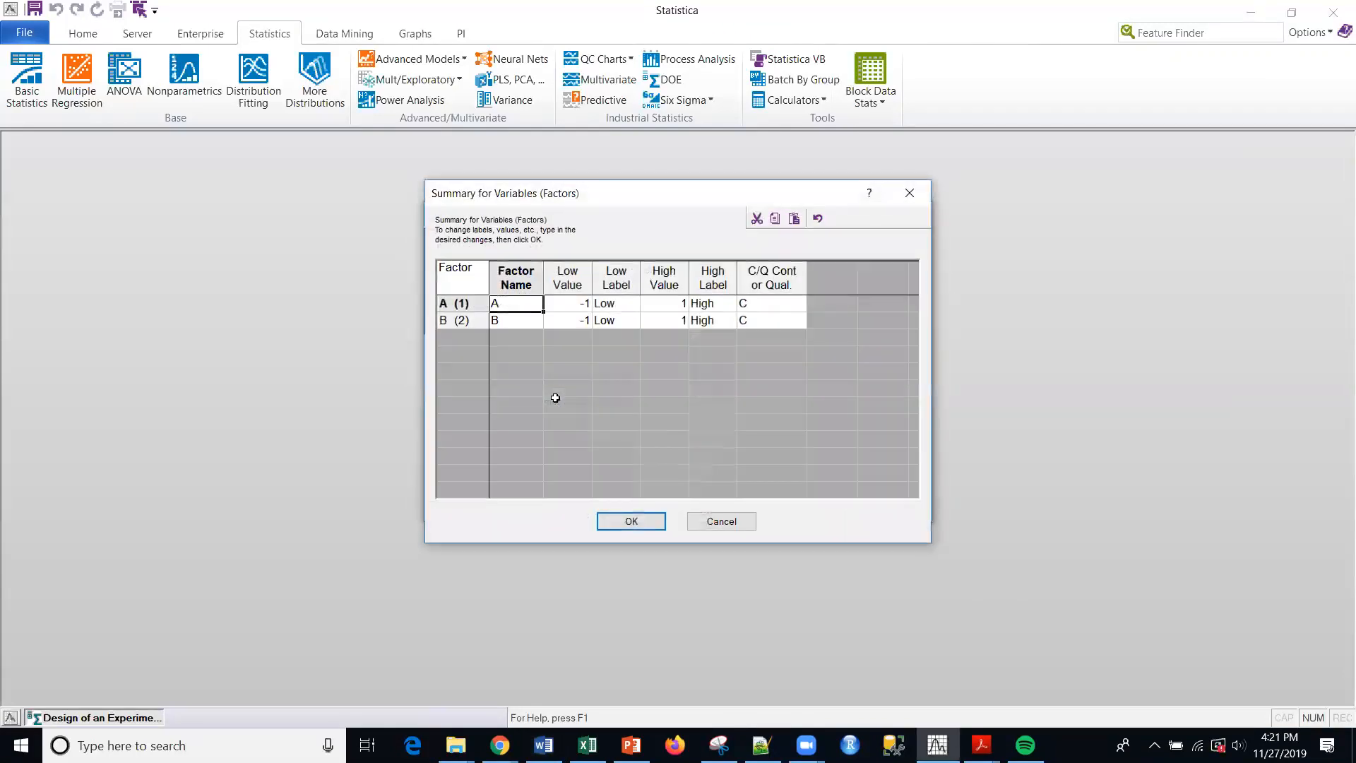
left_click(500, 303)
type("TIME")
left_click(511, 322)
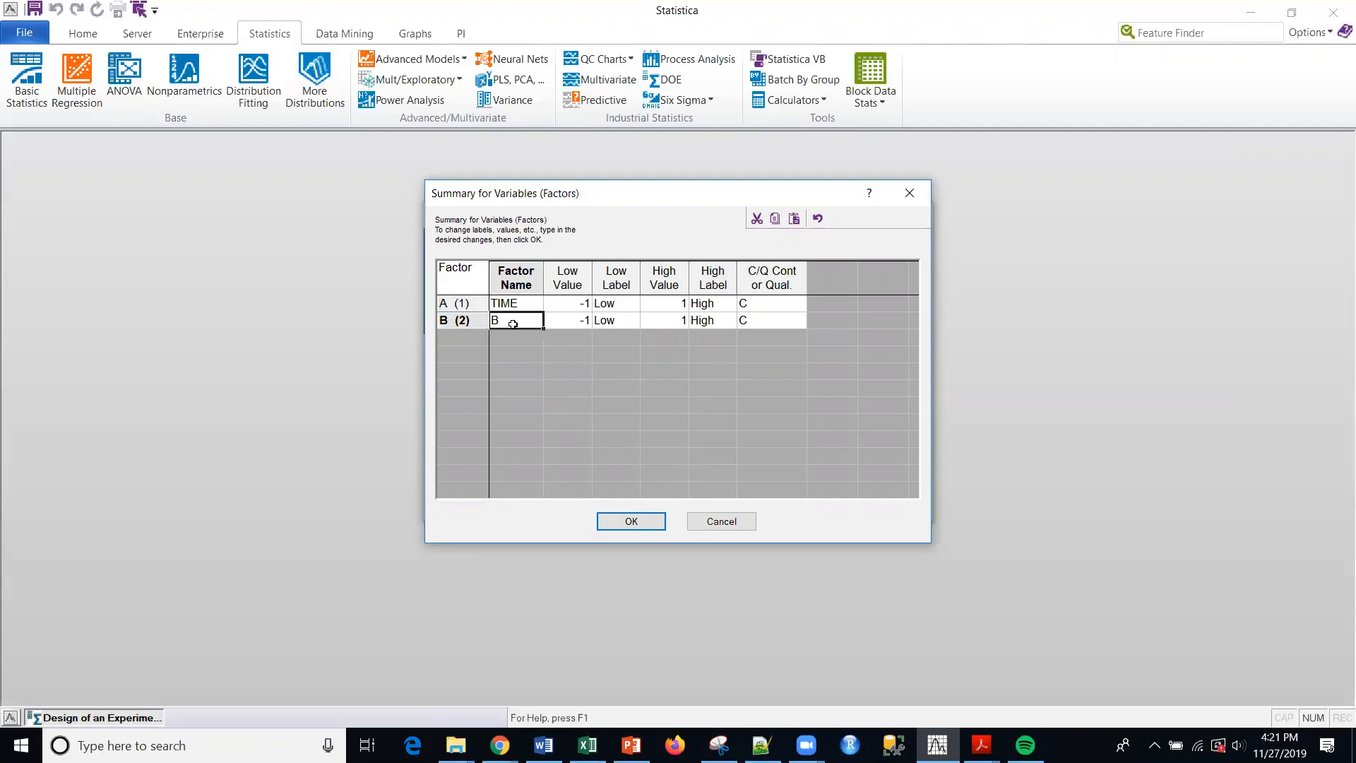
type("Degrees")
- Enter 80 and 100 as the low and high labels for TIME, and 140 and 150 for Degrees
left_click(608, 303)
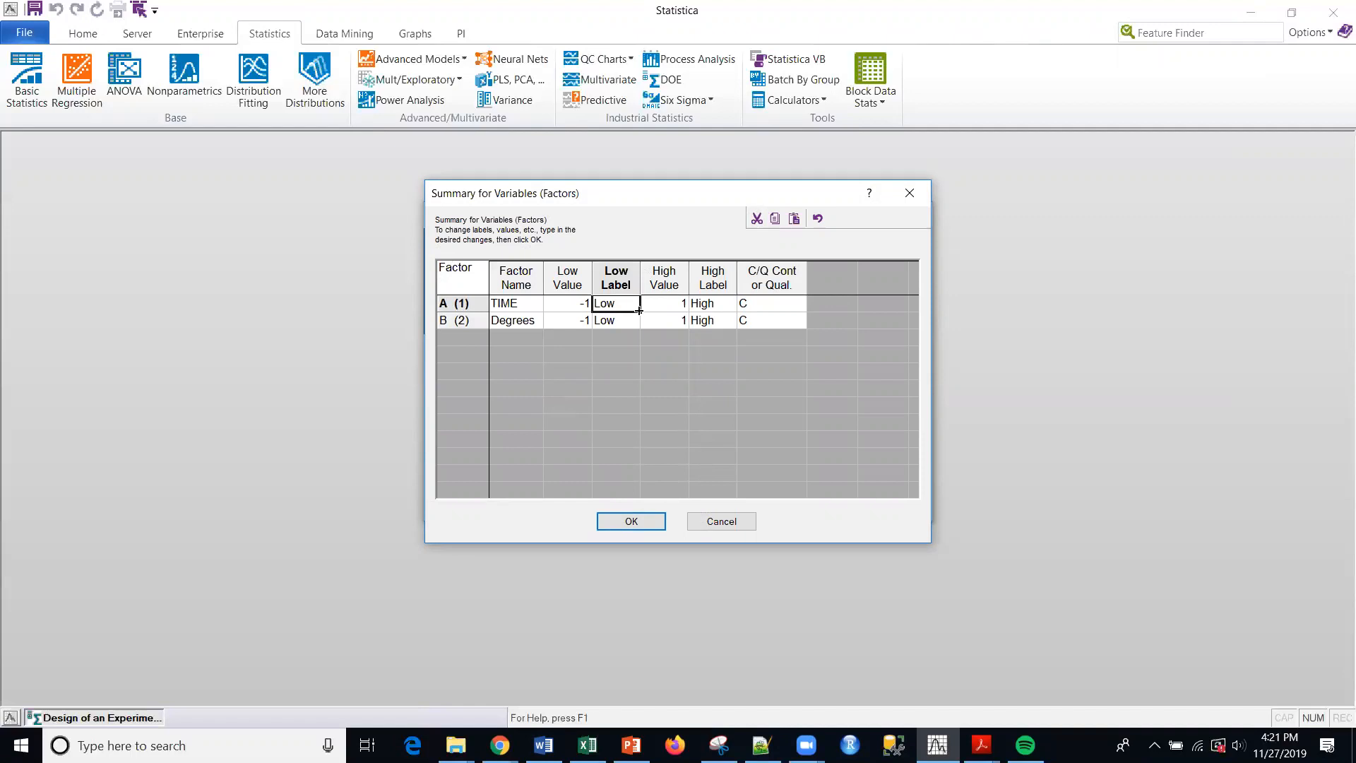
type("80")
left_click(719, 305)
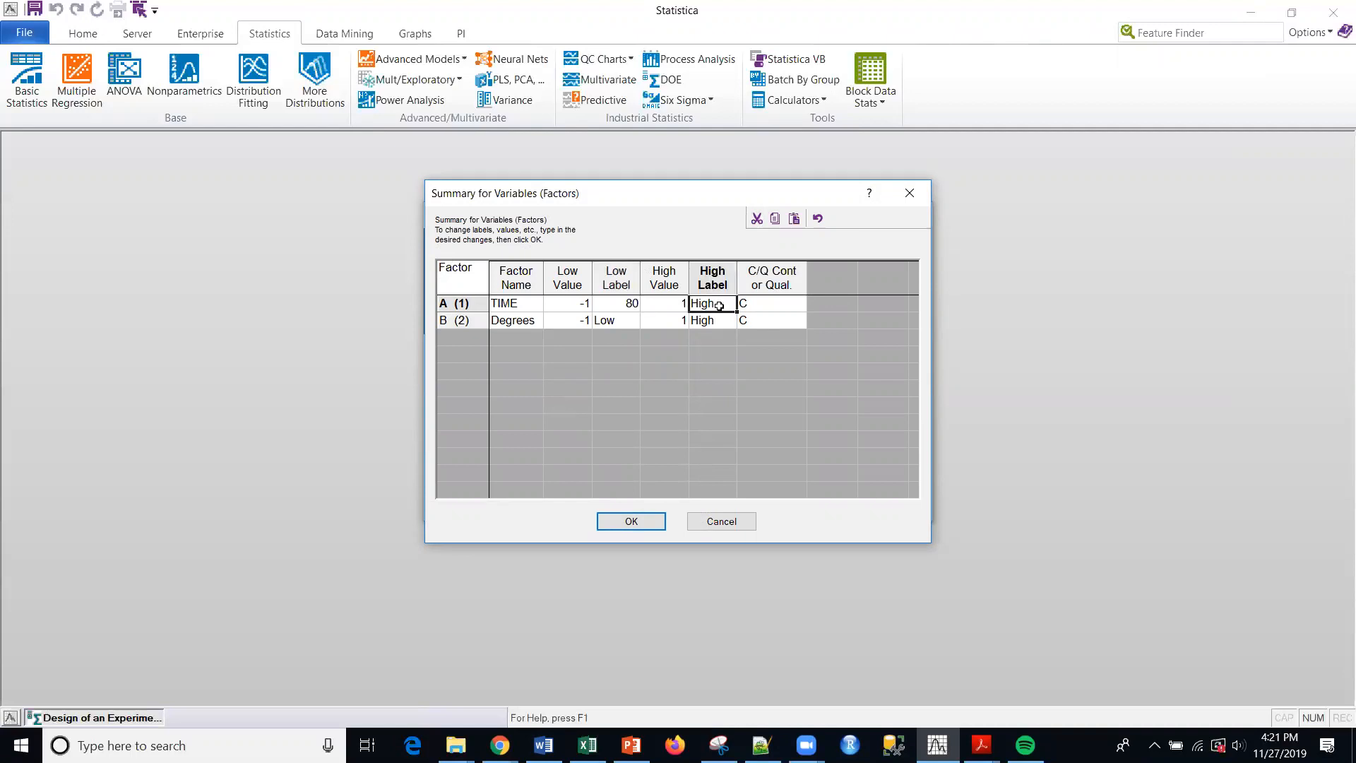
left_click(719, 305)
left_click_drag(719, 305, 686, 305)
type("100")
left_click(629, 321)
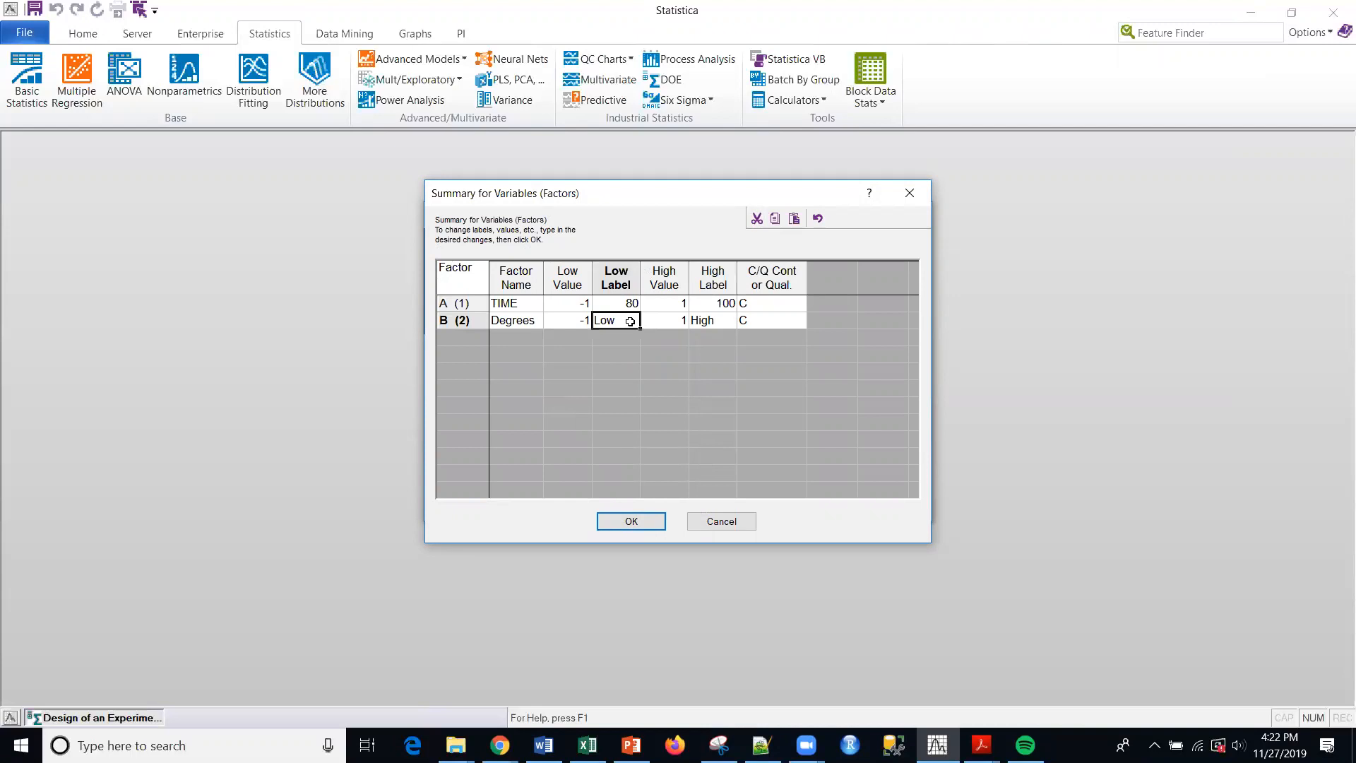
type("140")
left_click(699, 322)
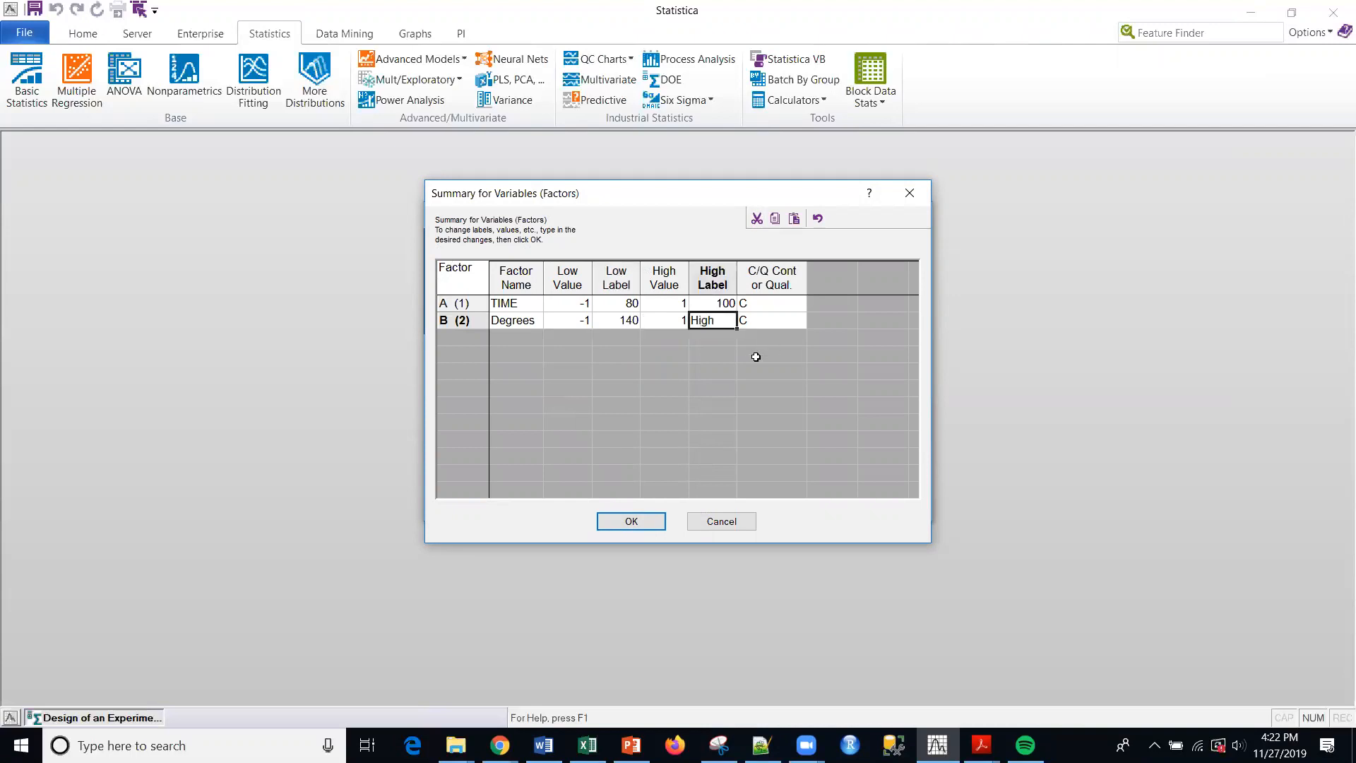
type("150")
- Copy both factors' low labels (80, 140) into their low values and their high labels (100, 150) into their high values
left_click(677, 323)
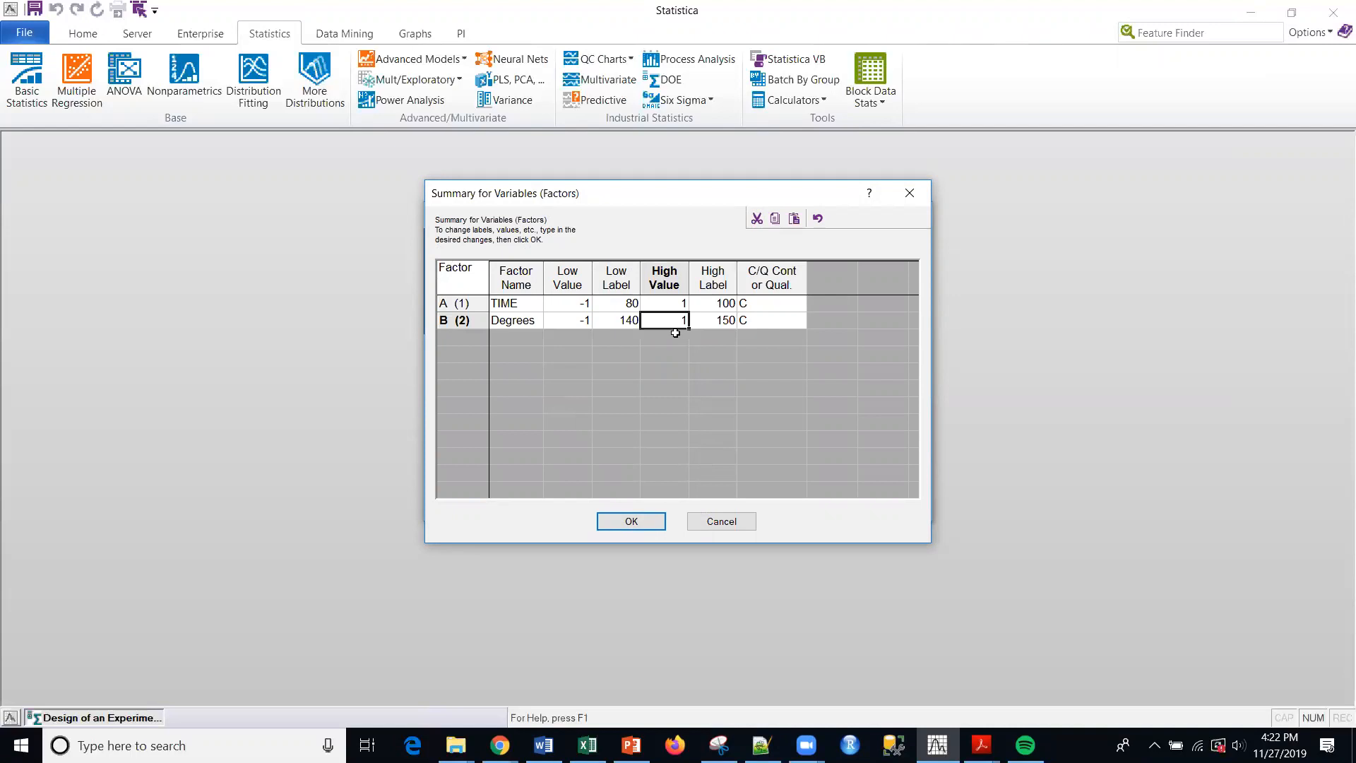
left_click_drag(621, 302, 621, 315)
key("ctrl+c")
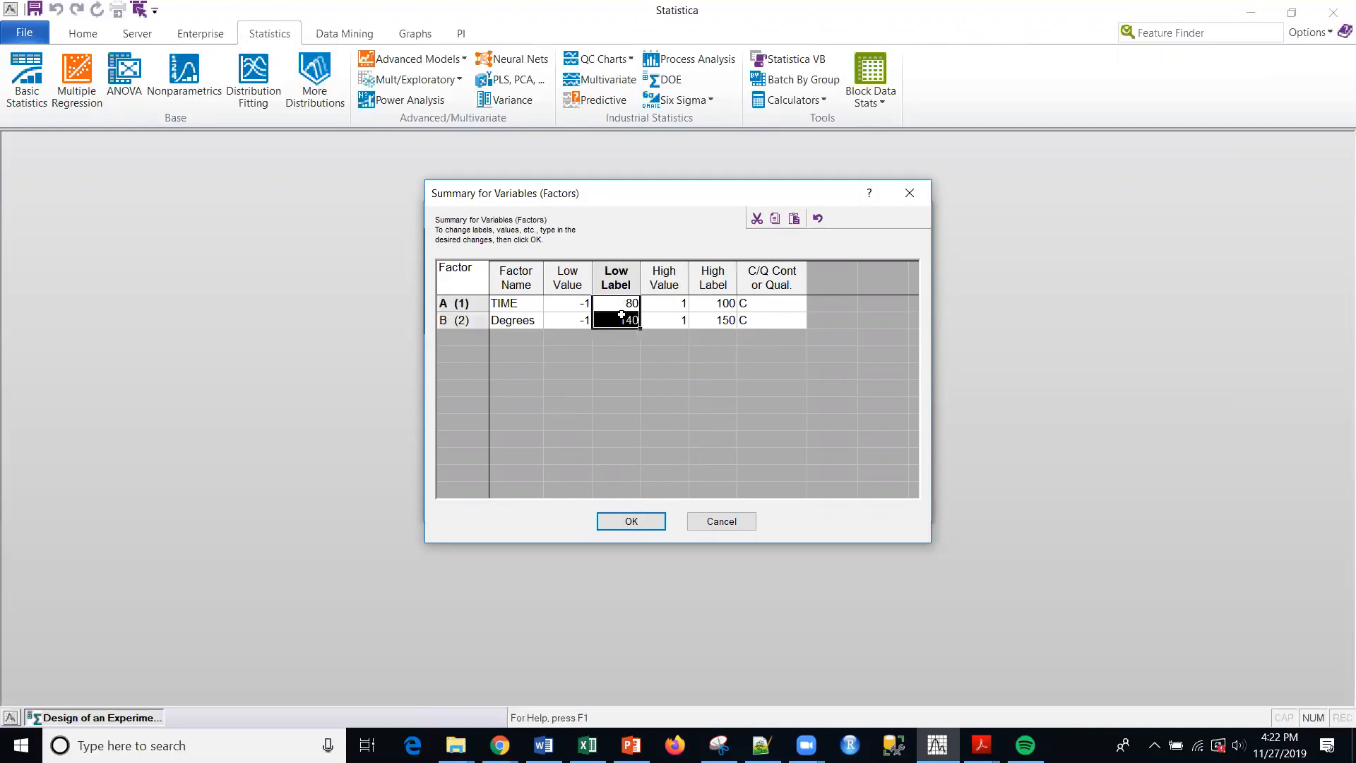
left_click(578, 302)
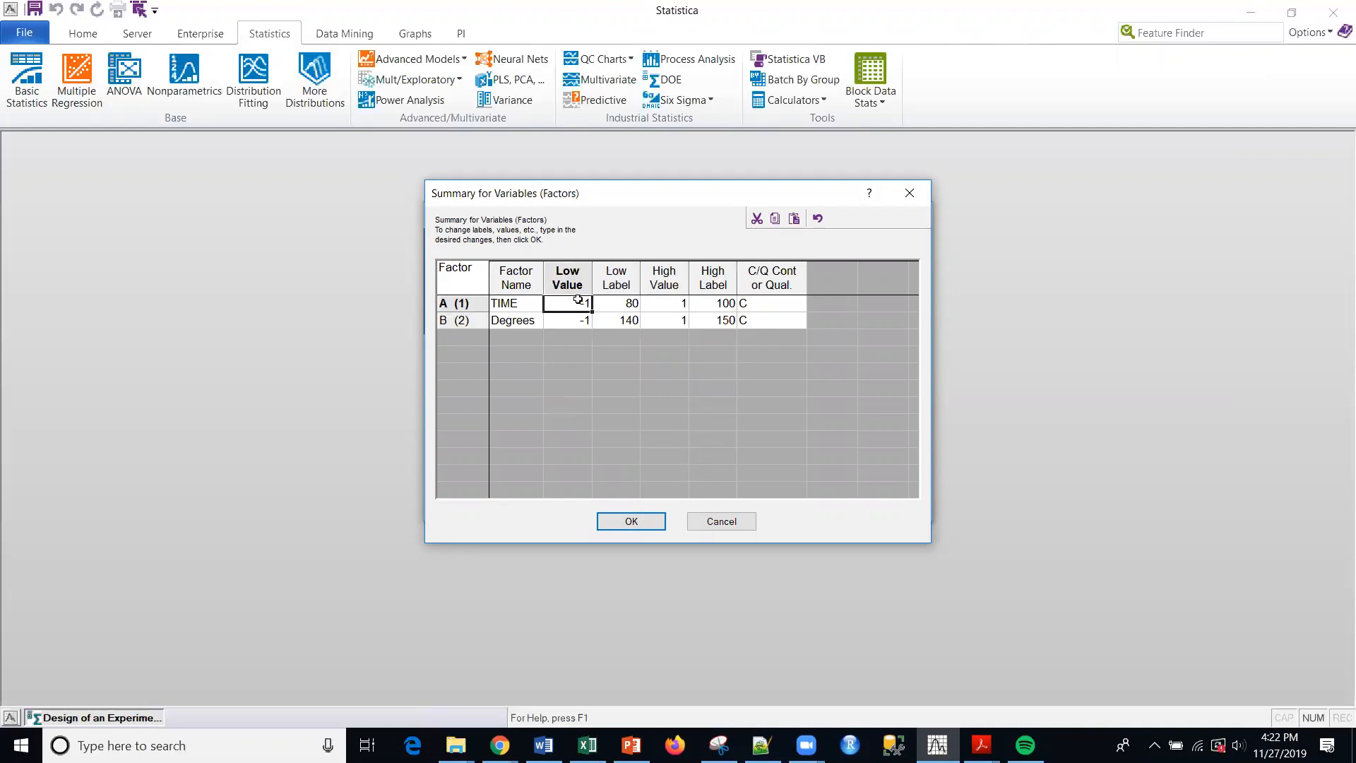
left_click_drag(578, 302, 577, 319)
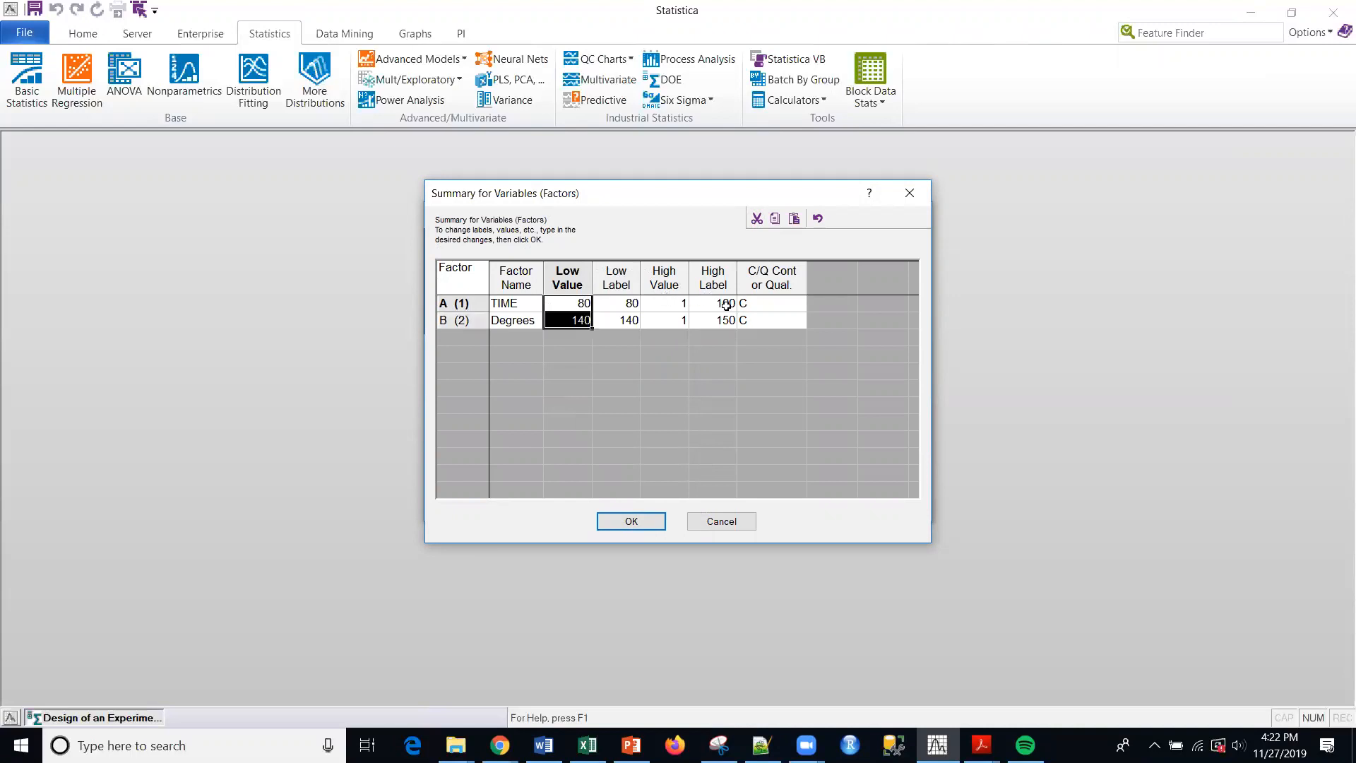
key("ctrl+v")
left_click_drag(727, 304, 729, 324)
left_click(648, 301)
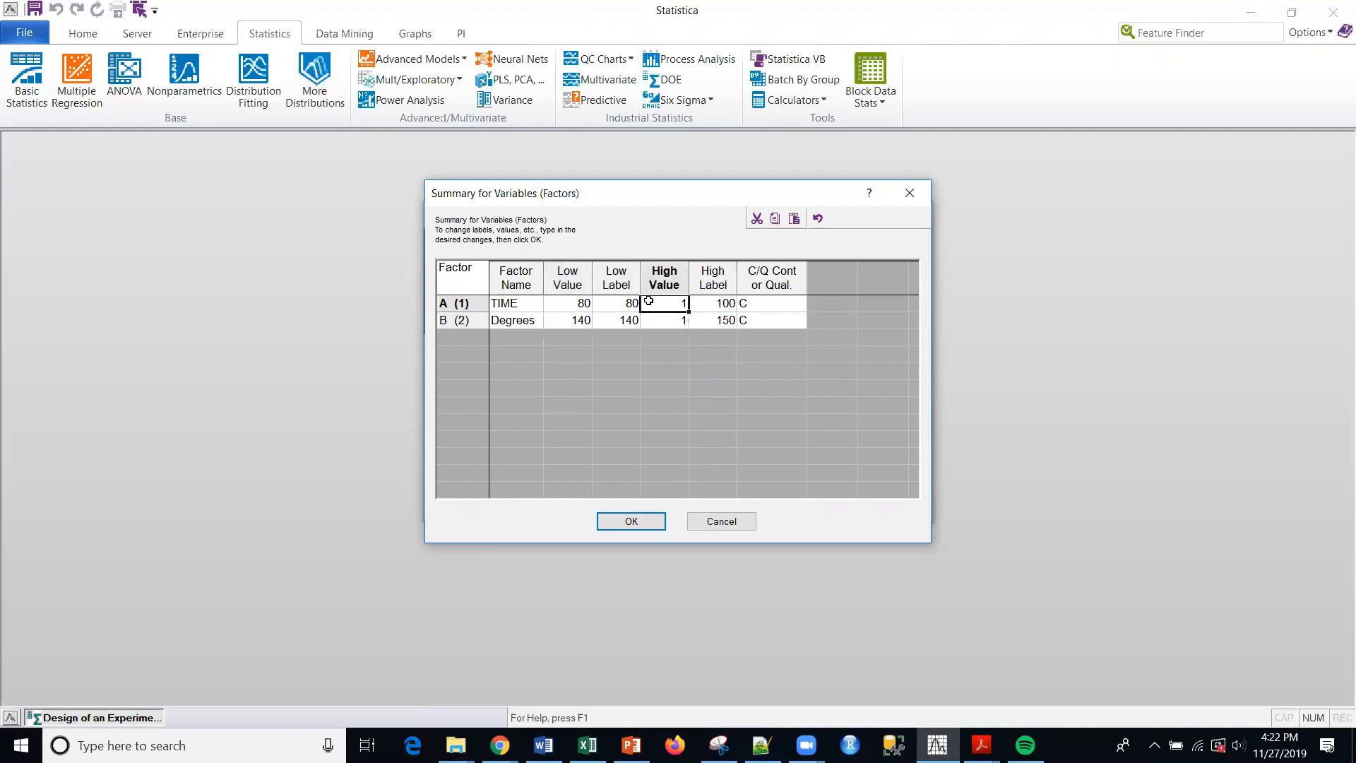
left_click_drag(649, 302, 648, 318)
key("ctrl+v")
- Change the TIME factor's low label to Low and its high label to High
left_click(622, 303)
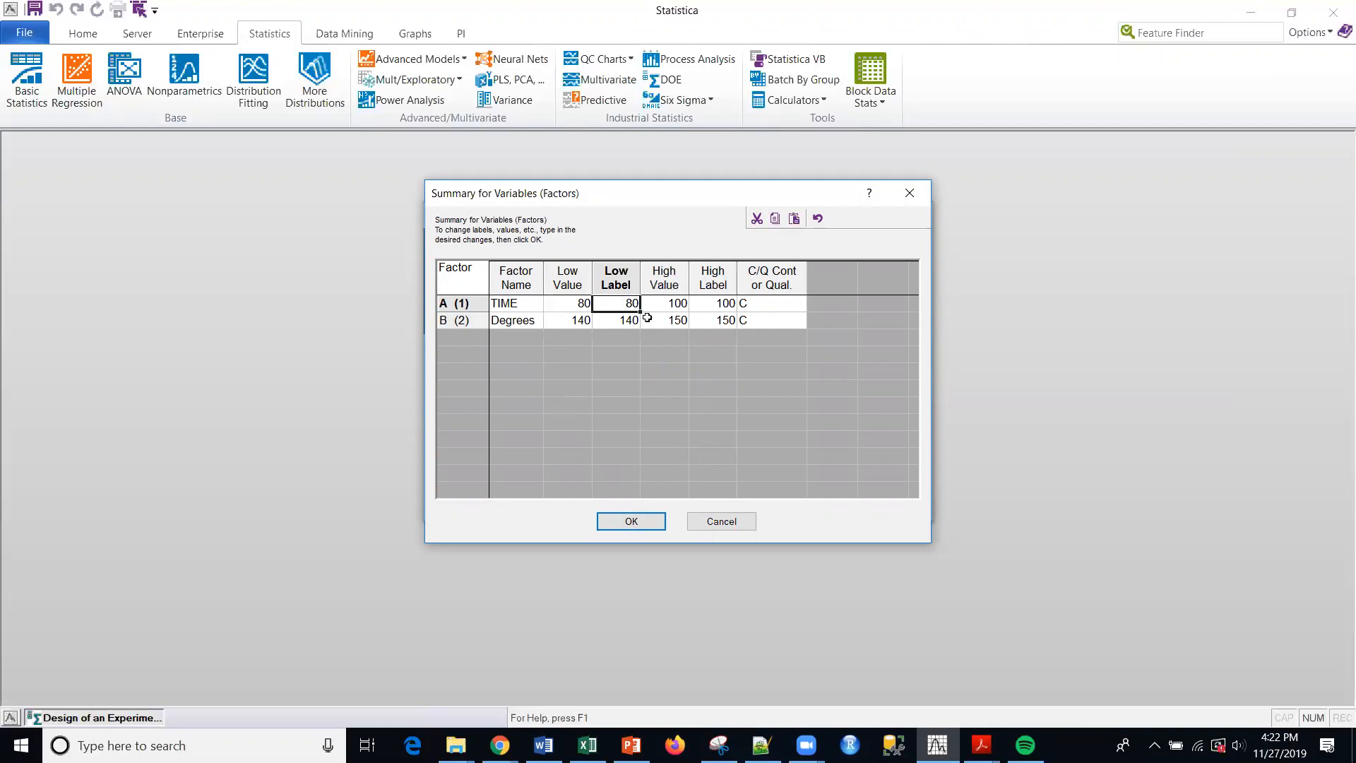
type("Low")
key("Tab")
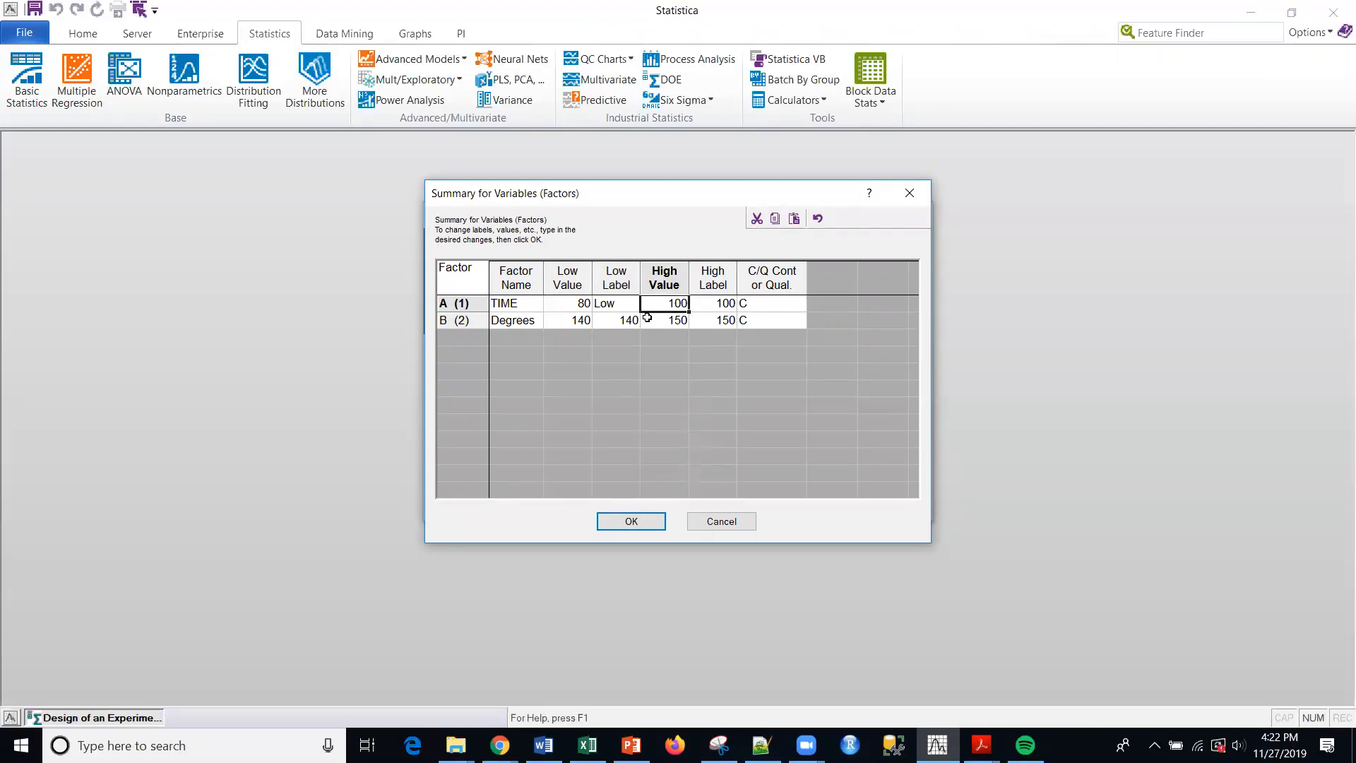
left_click(716, 300)
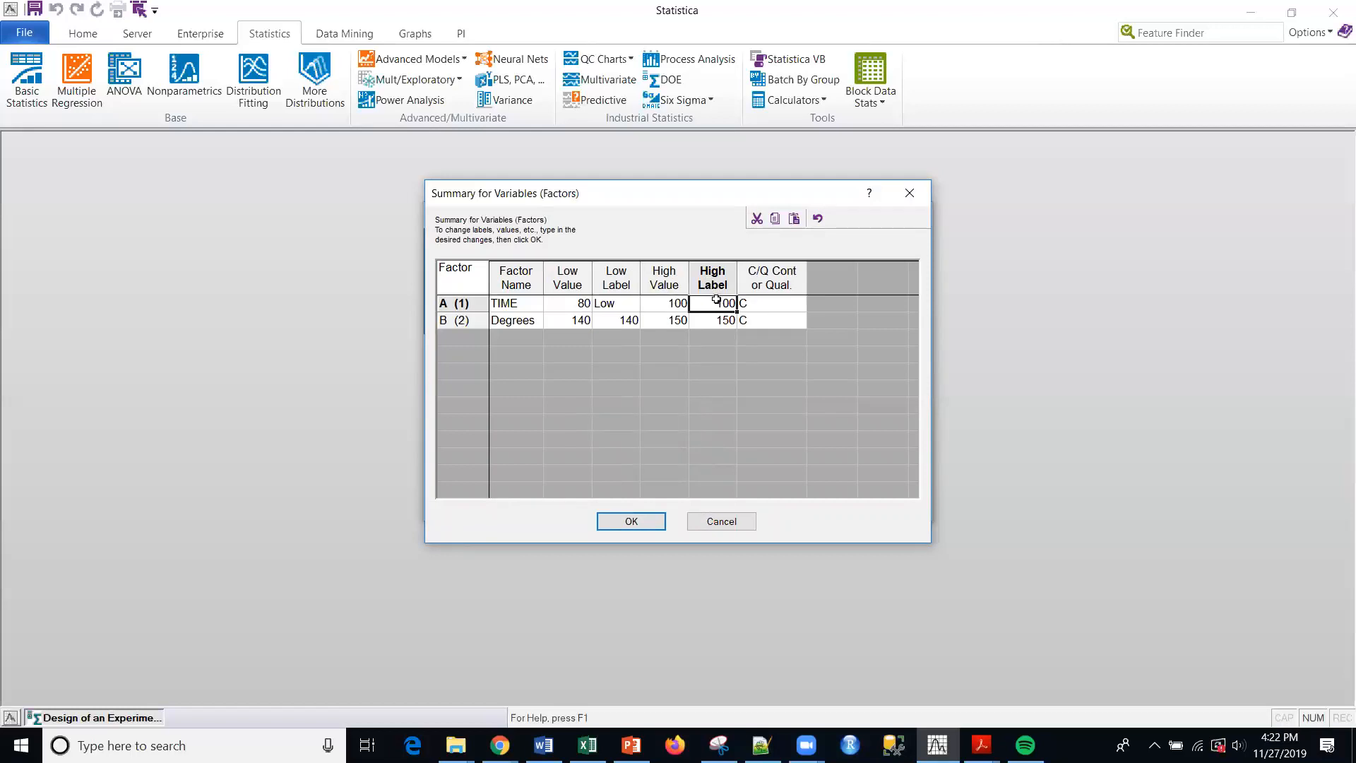
type("High")
- Copy TIME's Low and High labels to the corresponding label cells of the Degrees factor
left_click(621, 319)
left_click(626, 306)
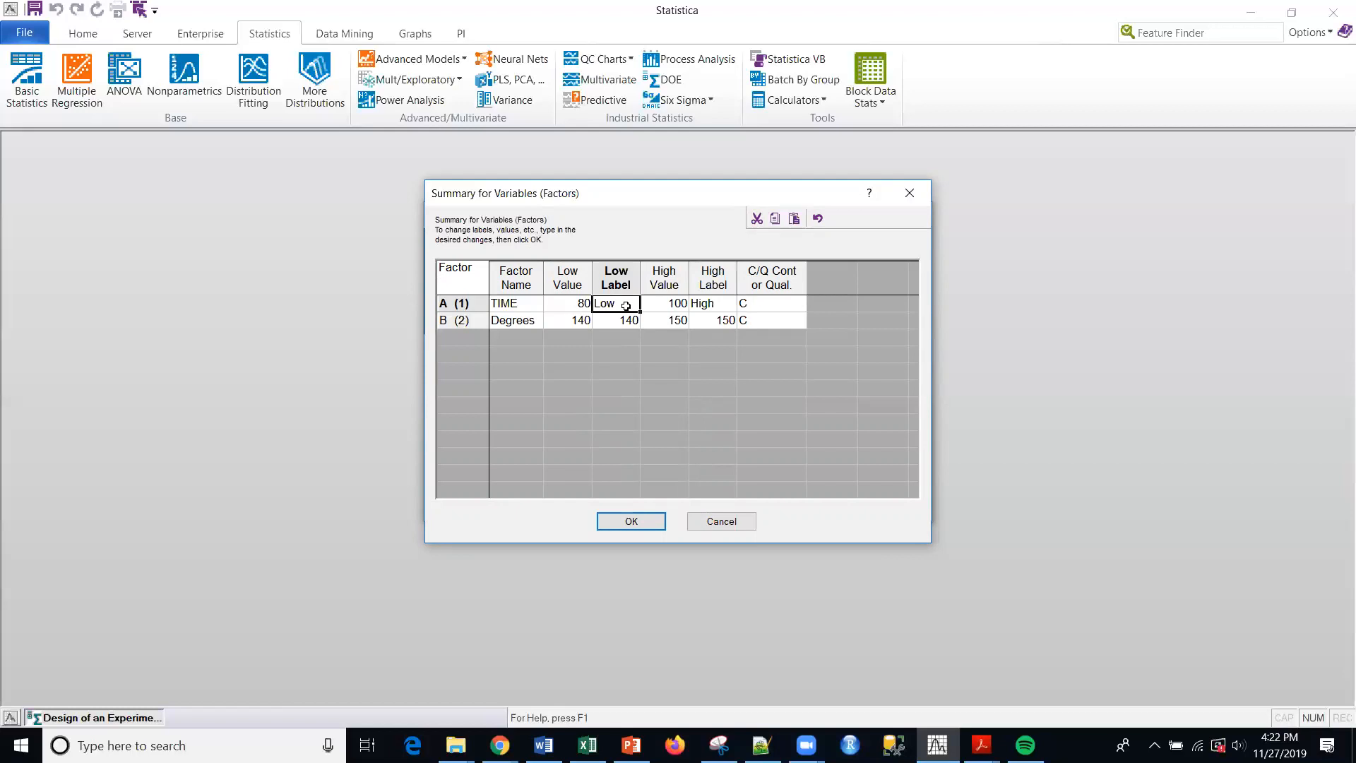
key("ctrl+c")
key("Down")
key("ctrl+v")
key("Right")
key("Right")
key("Up")
key("ctrl+c")
key("Down")
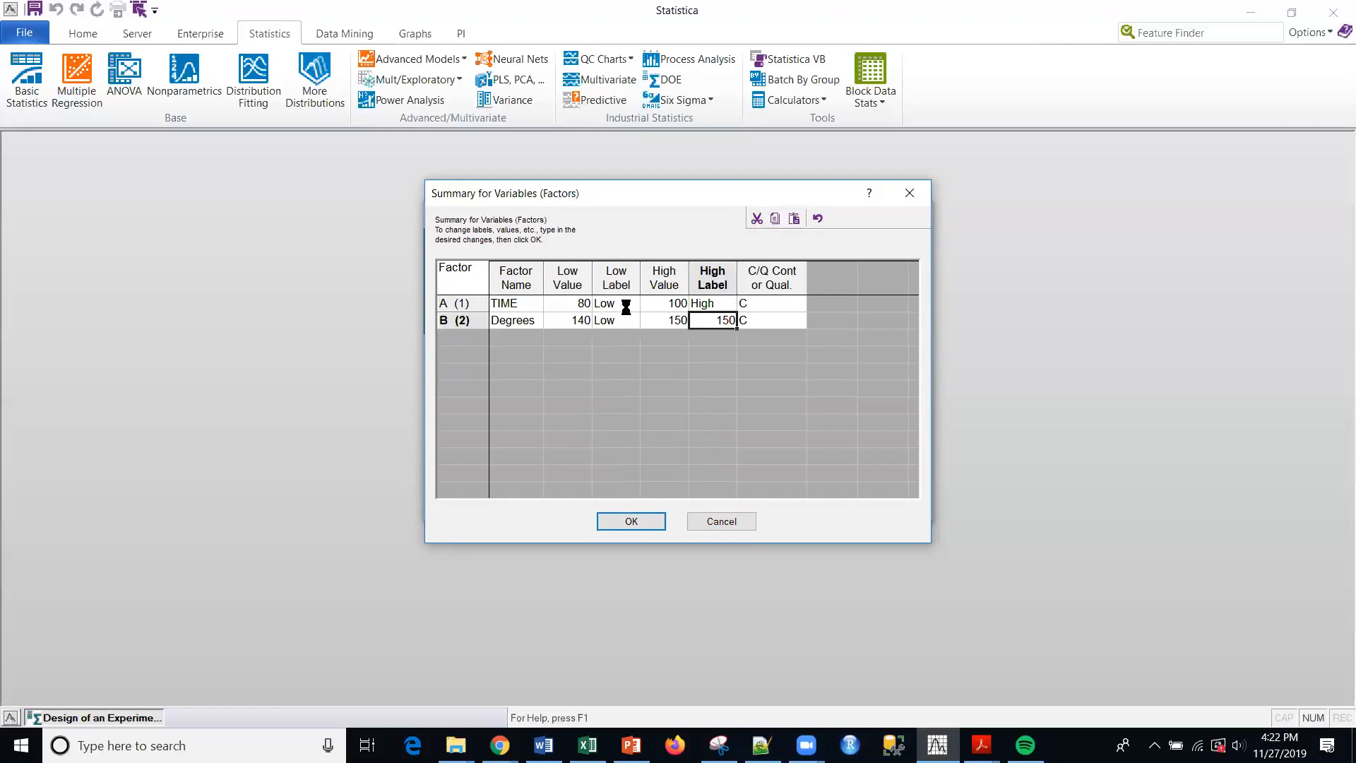
key("ctrl+v")
key("Right")
key("Up")
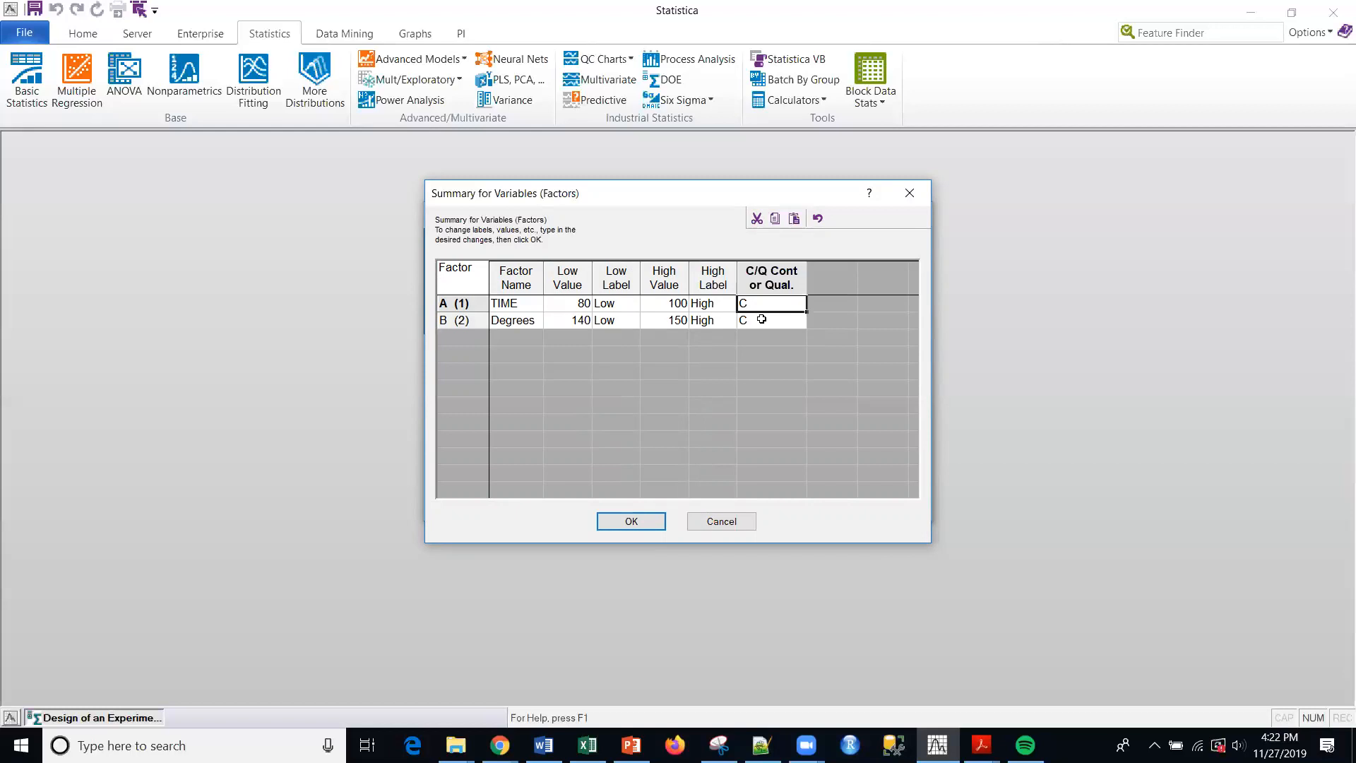
key("alt+Tab")
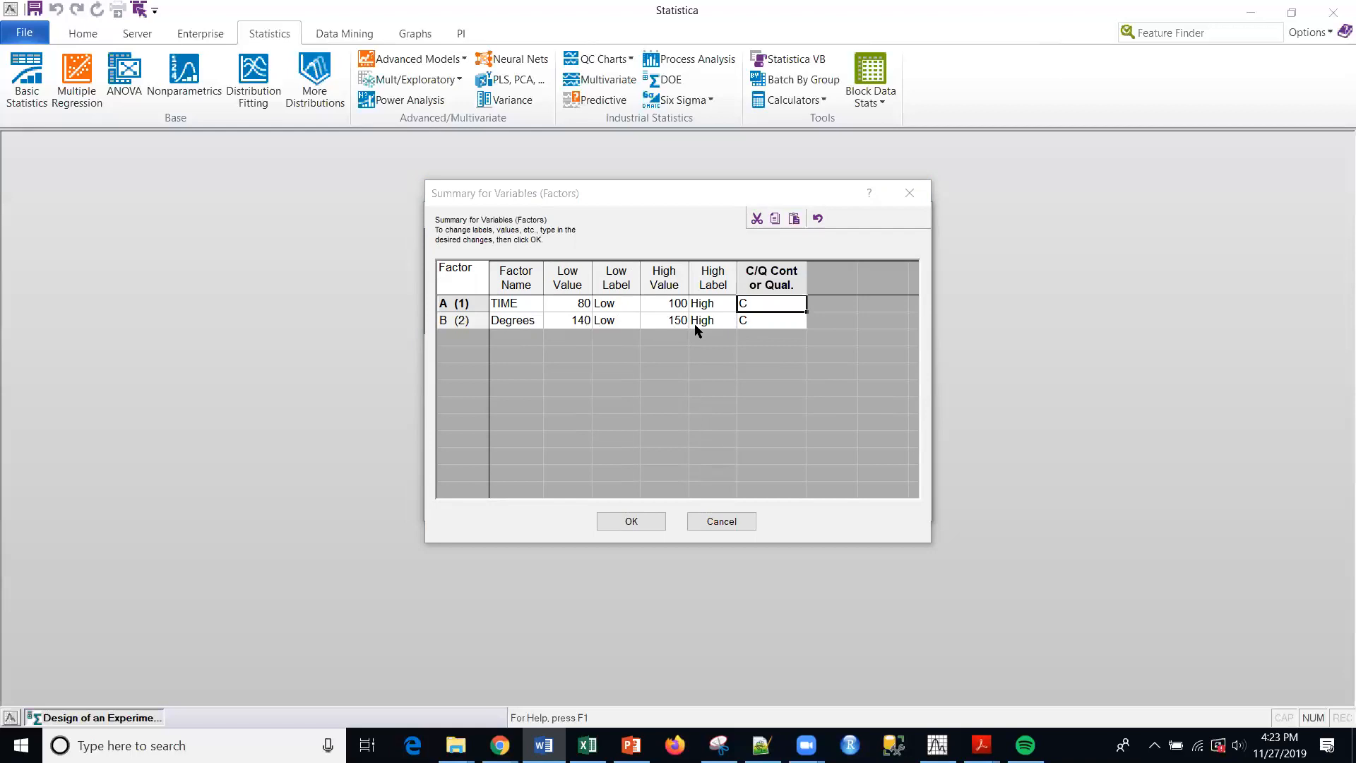
- Accept the edited factor names, values and labels, and look over the design's display options
left_click(631, 521)
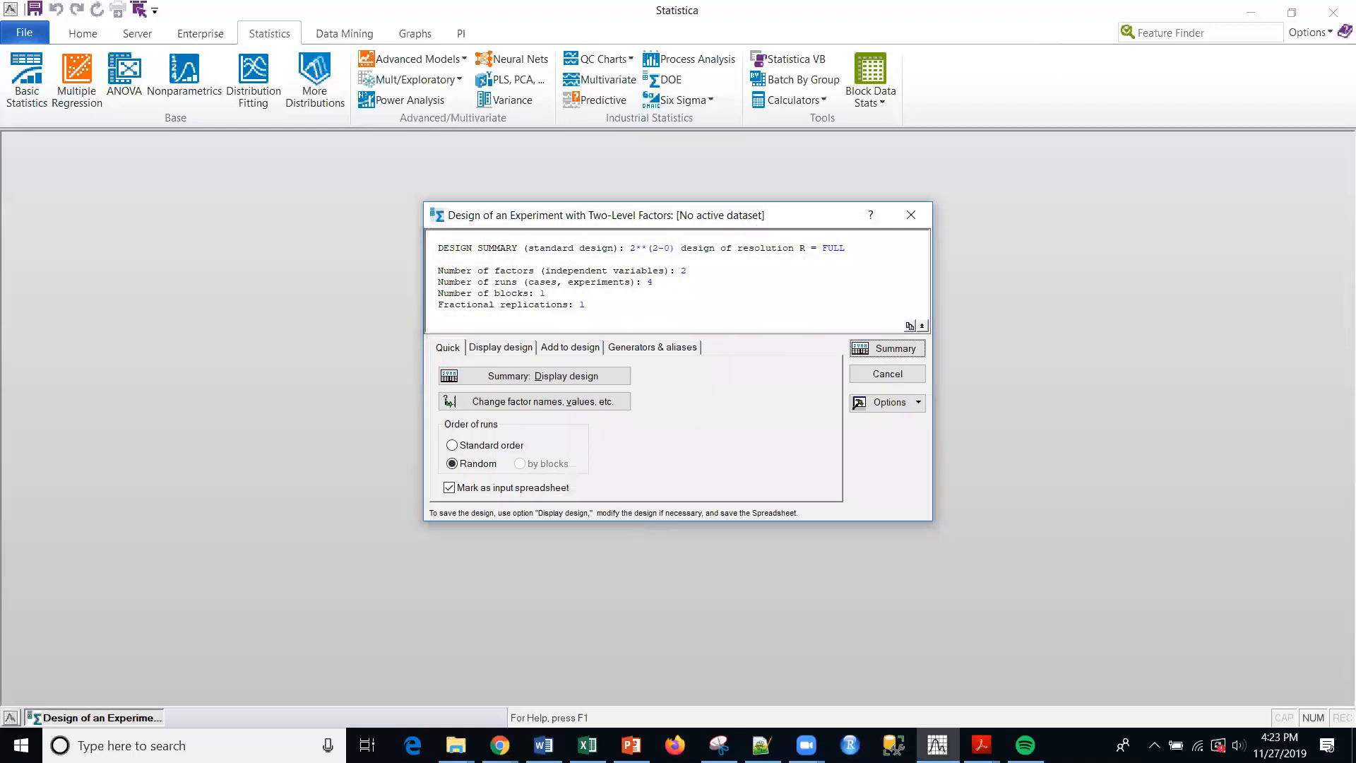
key("alt+Tab")
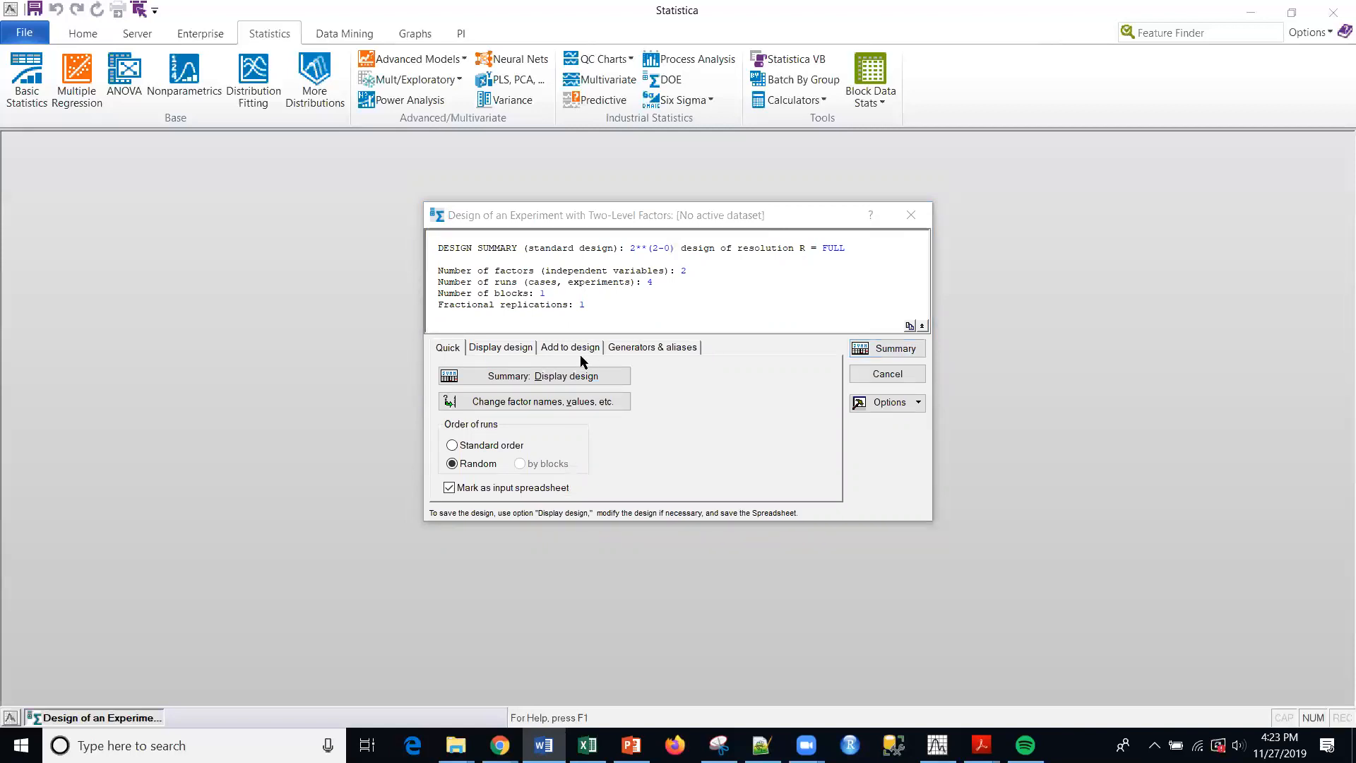
left_click(495, 351)
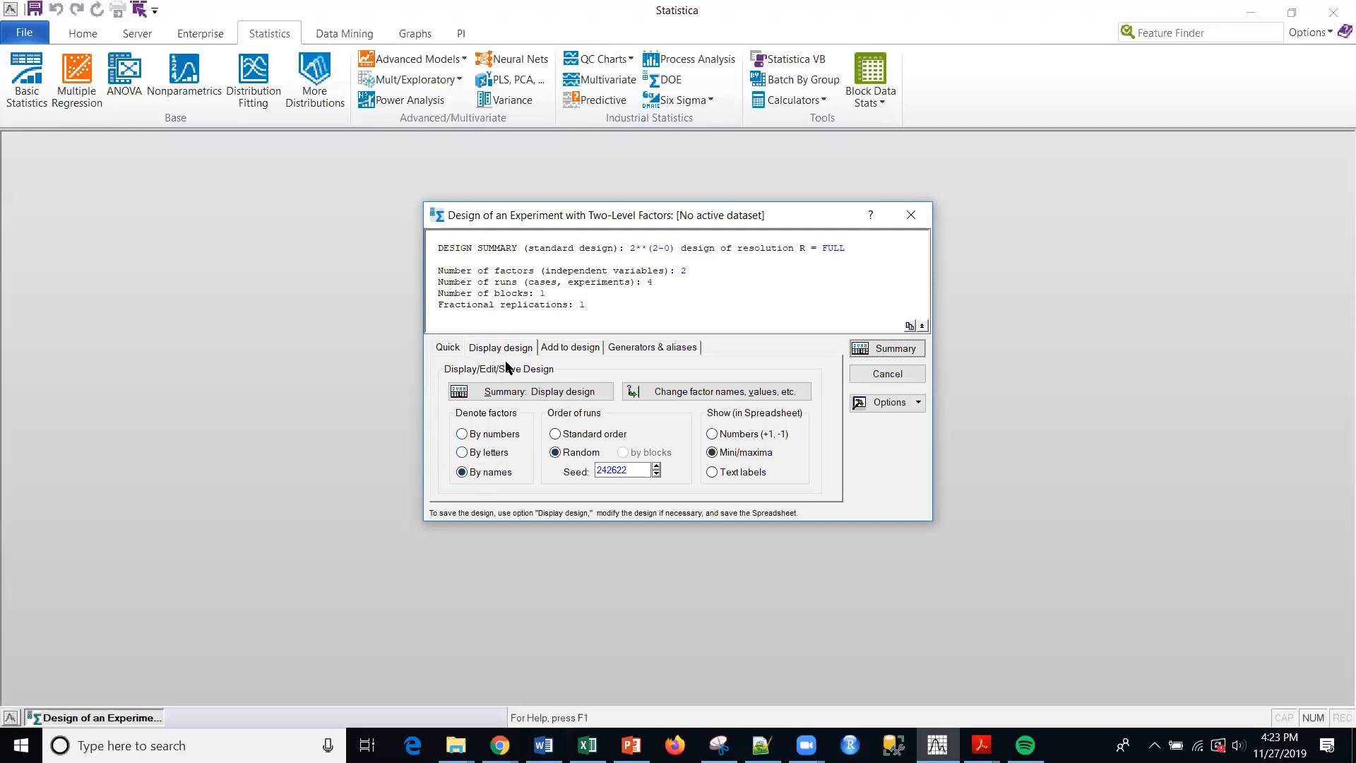
left_click(447, 349)
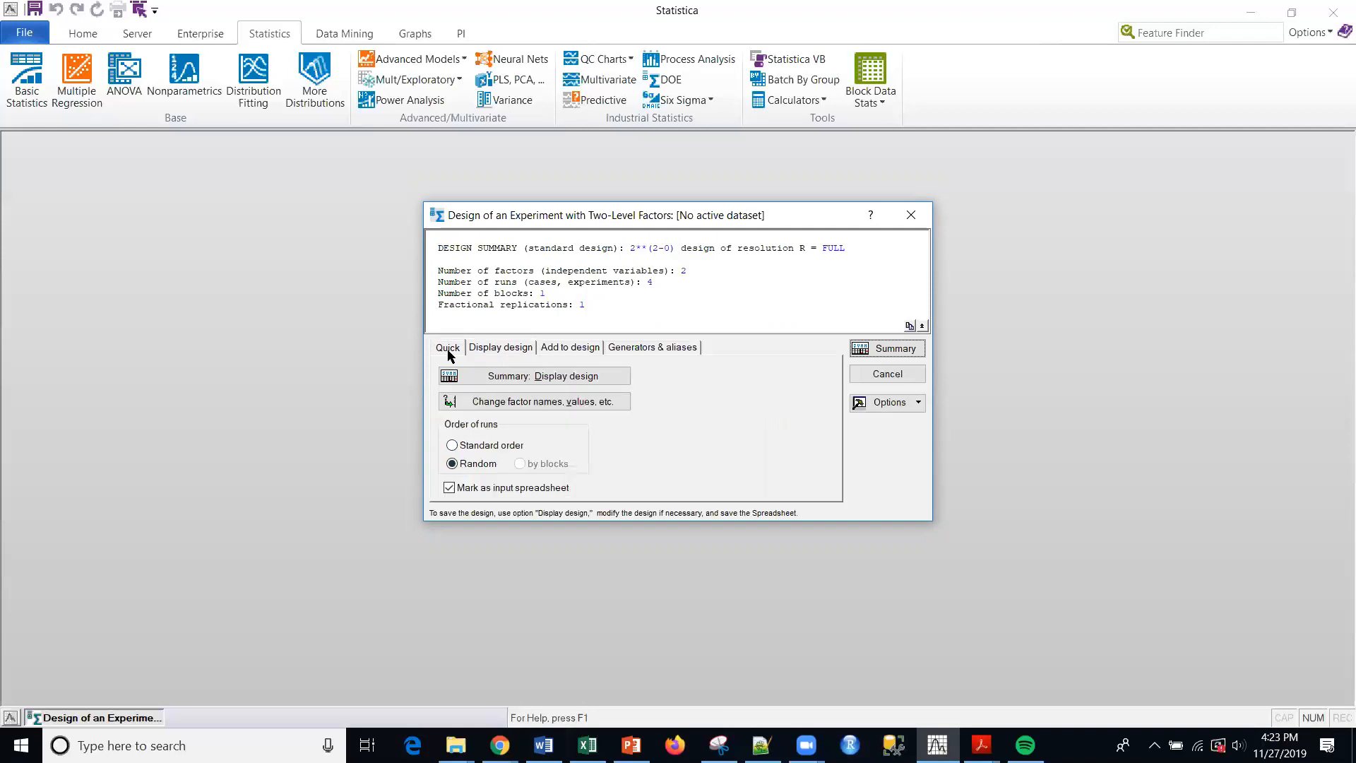
- Add 2 center points per block and 1 blank dependent-variable column to the design
left_click(597, 345)
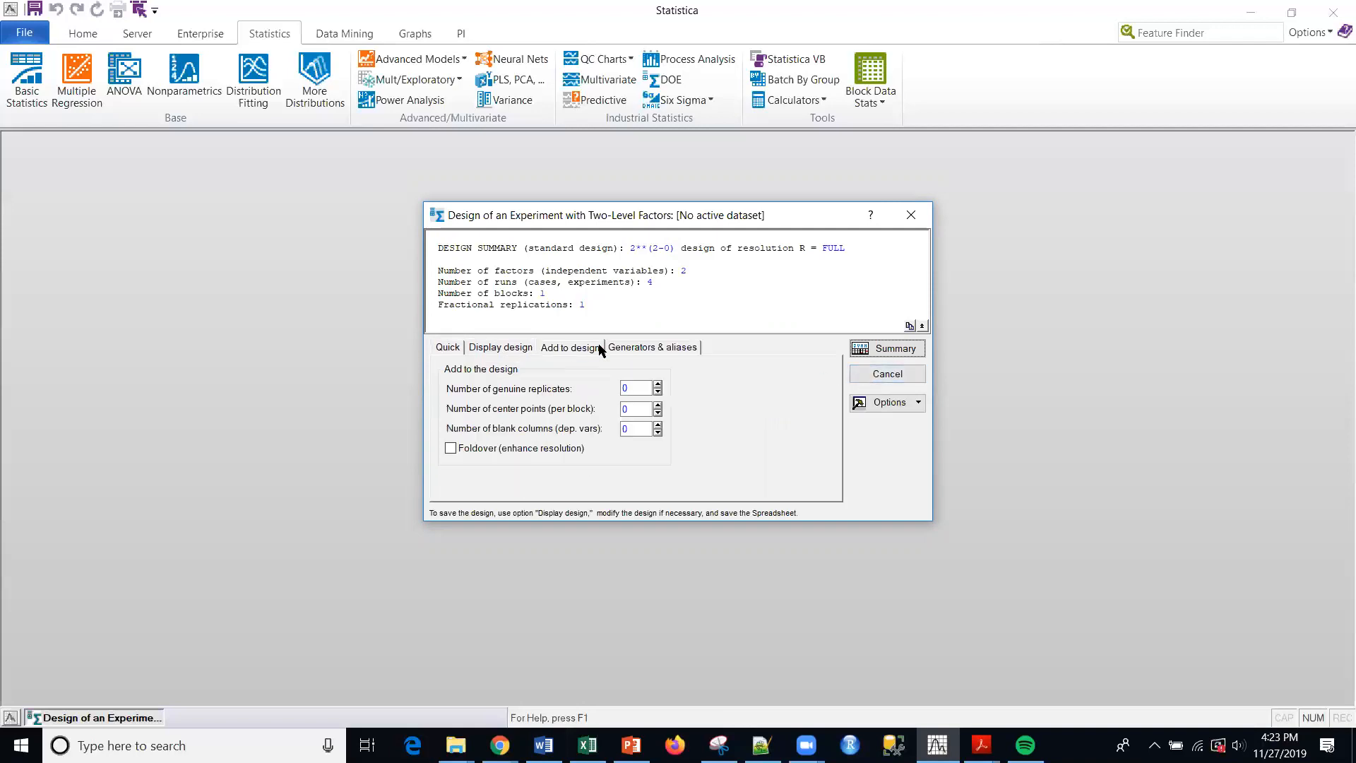
left_click(634, 412)
type("2")
left_click(634, 429)
double_click(622, 431)
type("1")
- Generate the design spreadsheet in random run order with factors by names and mini/maxima values, and move the design dialog clear of it
left_click(494, 352)
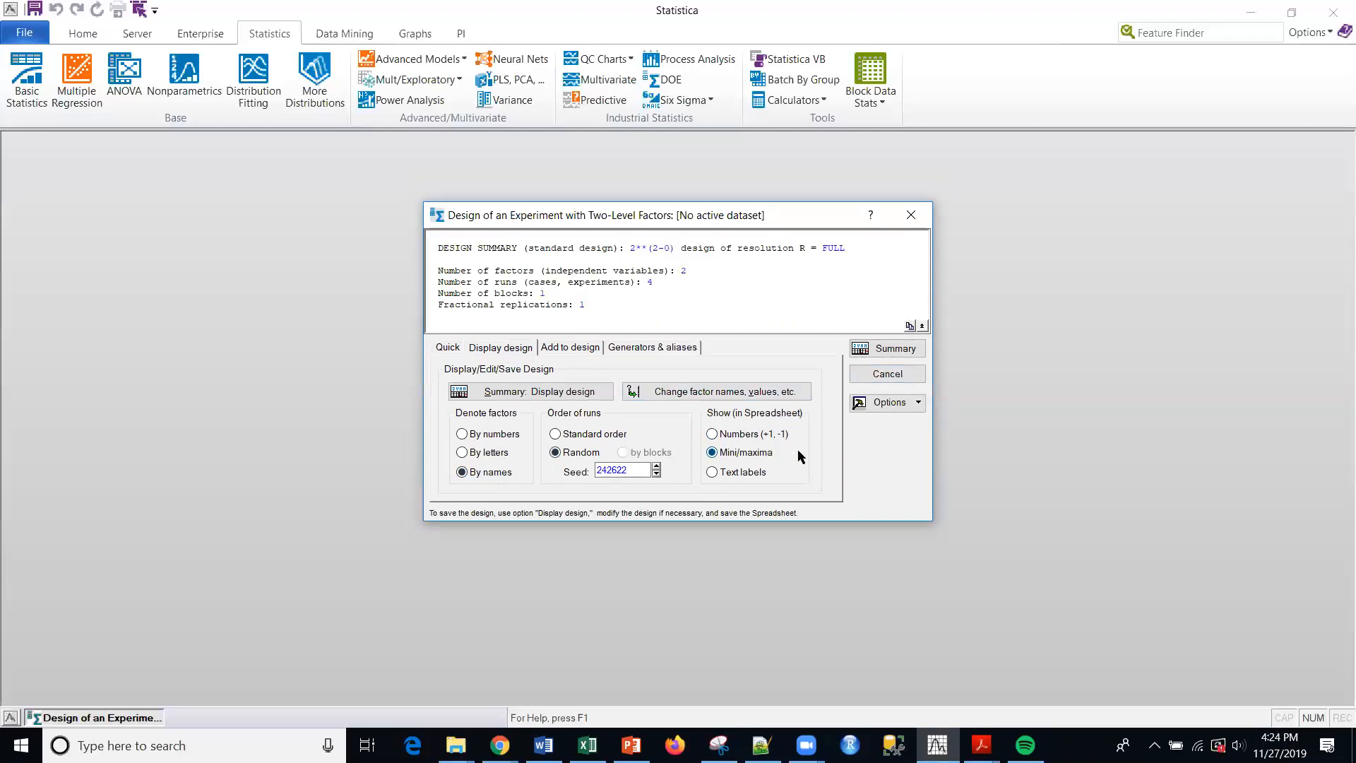
key("alt+Tab")
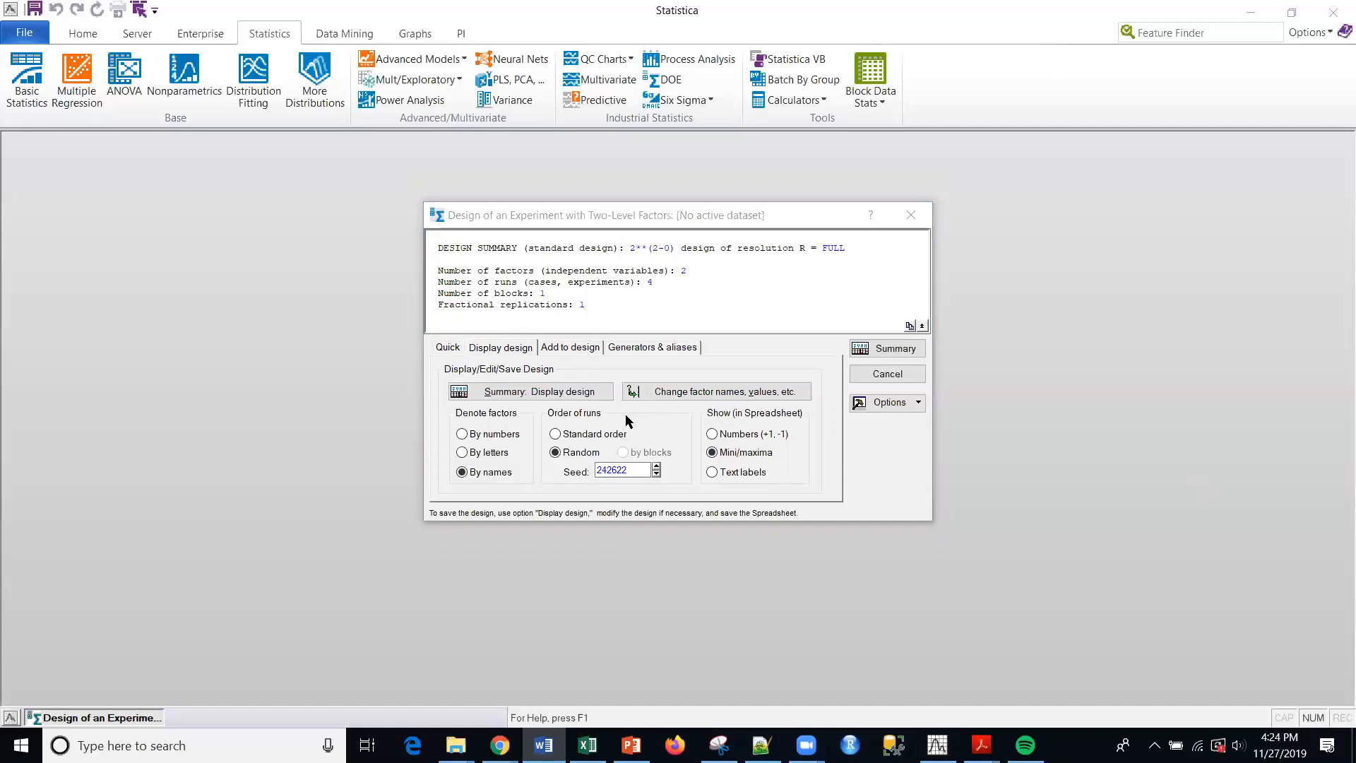
left_click(497, 393)
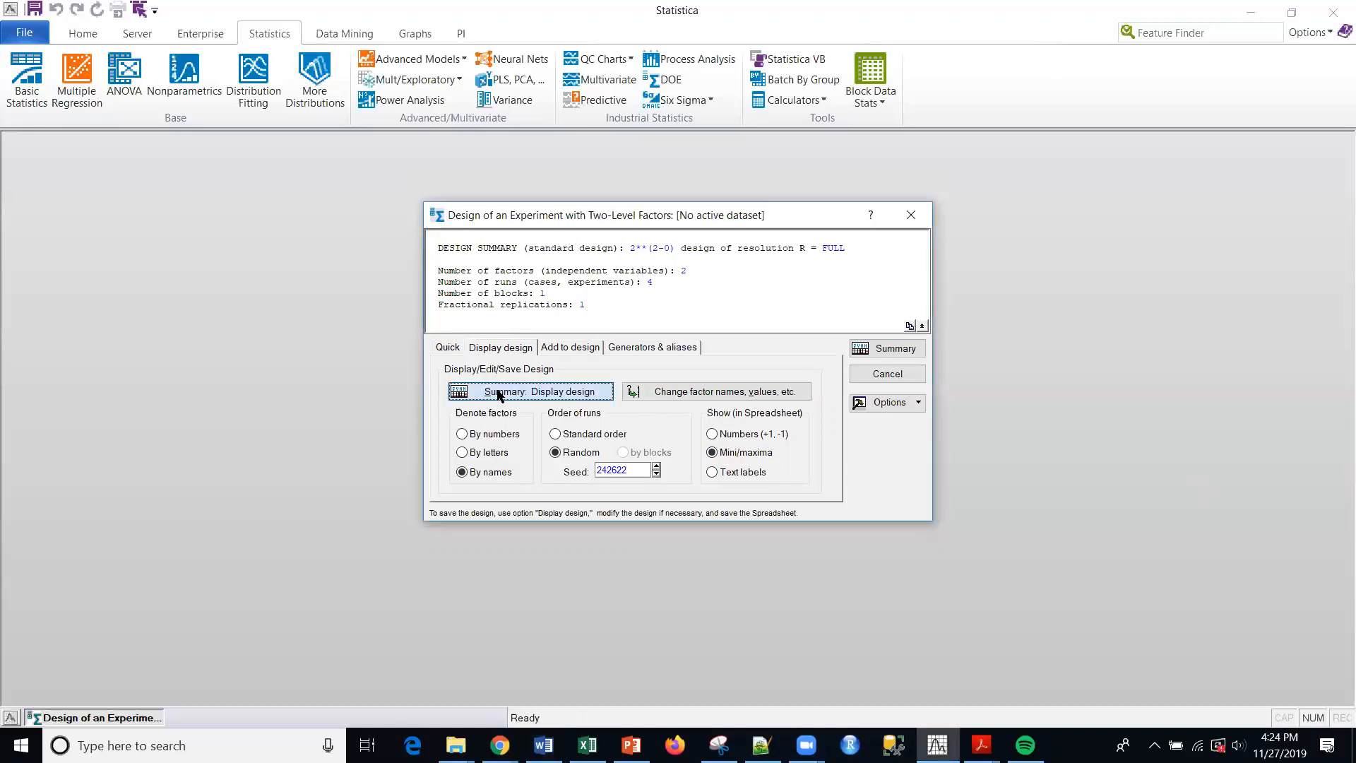
left_click(668, 214)
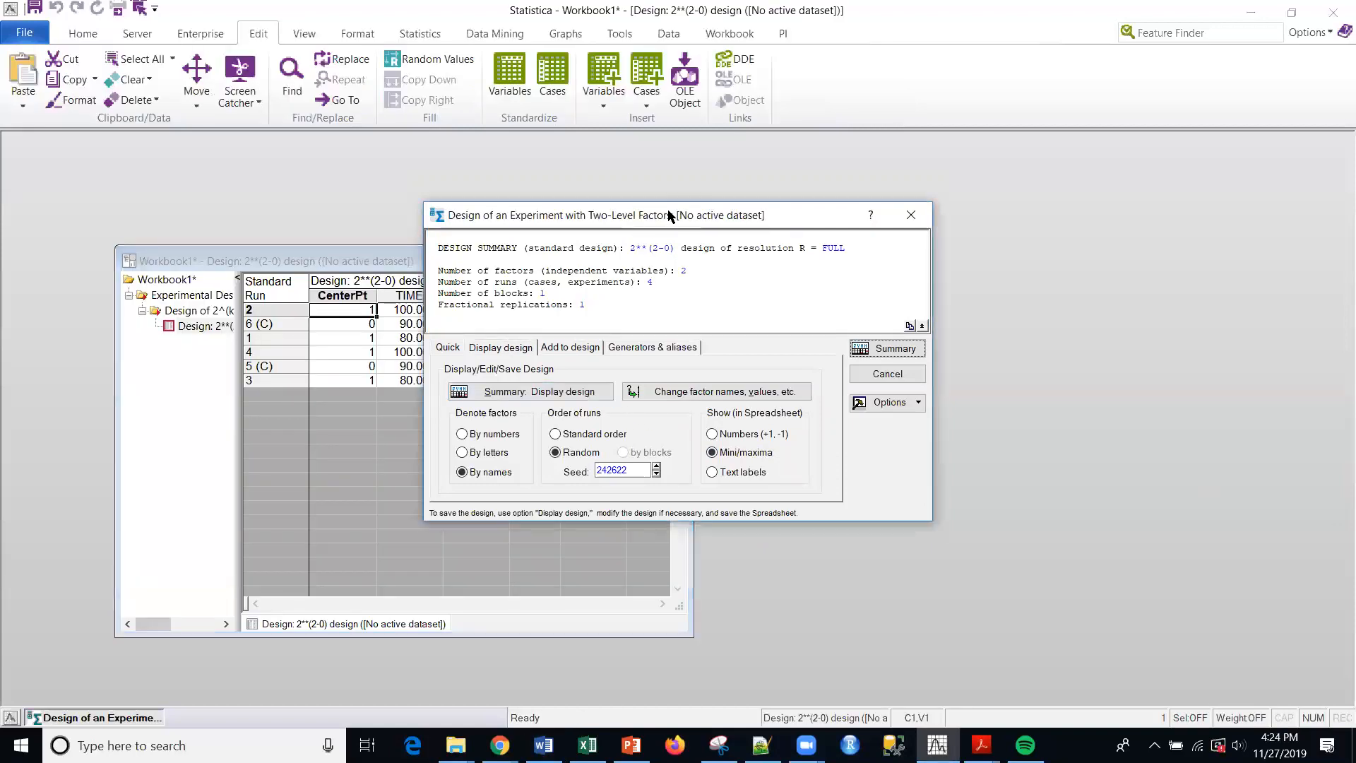
left_click_drag(668, 214, 1067, 234)
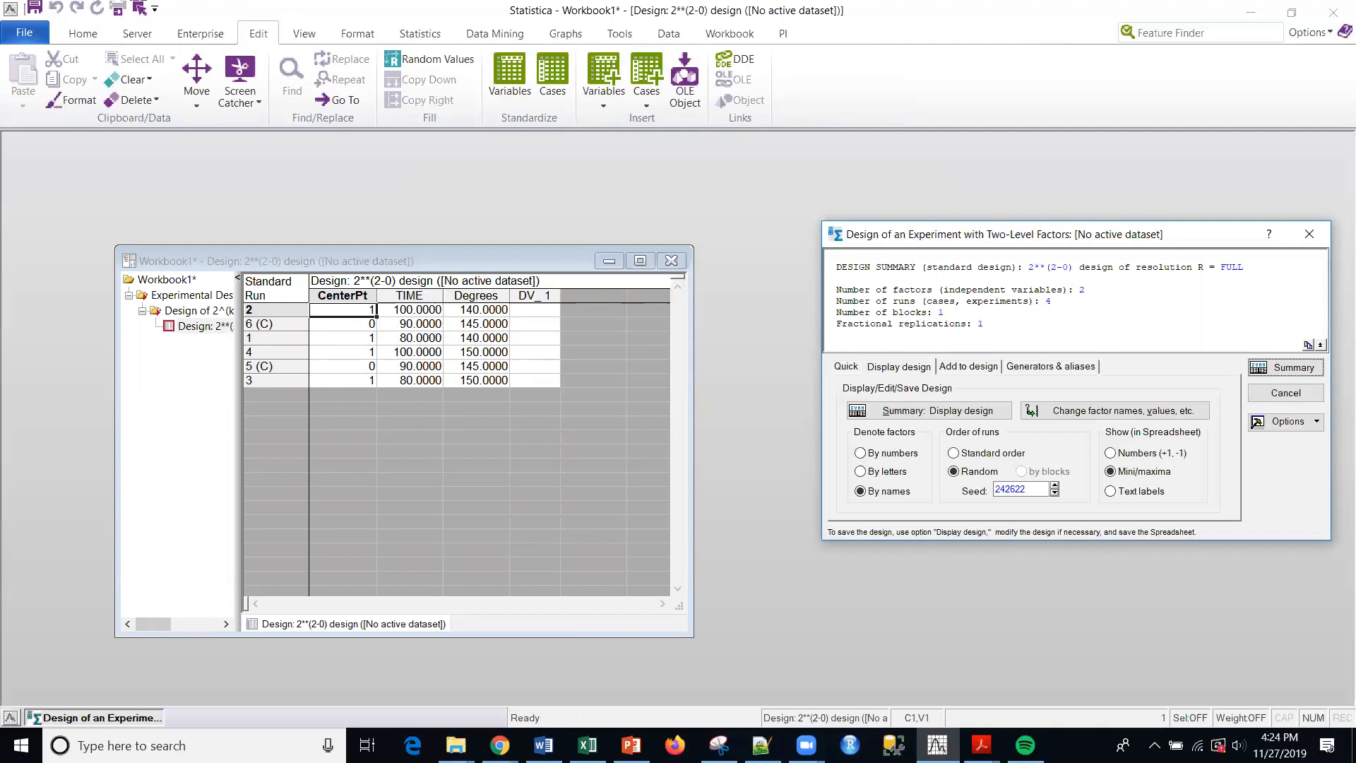
key("alt+Tab")
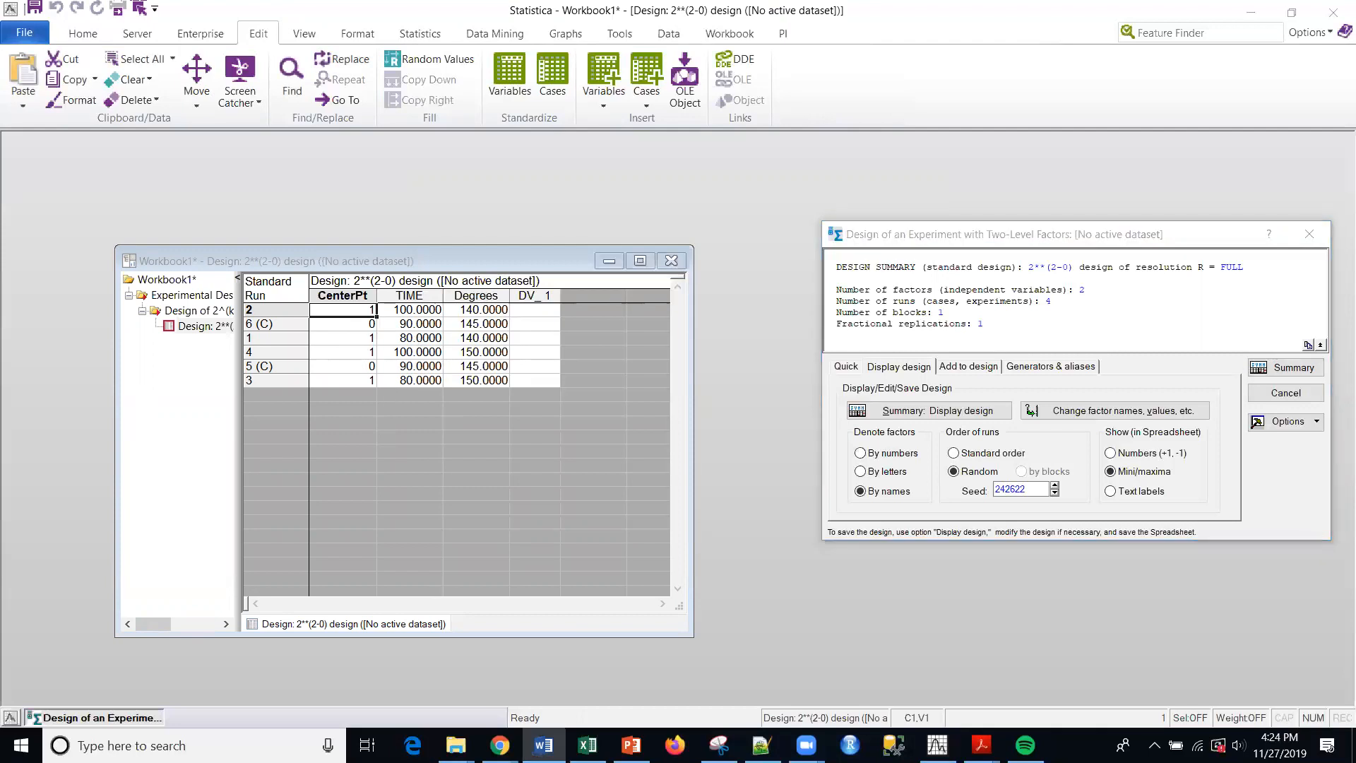
left_click(464, 261)
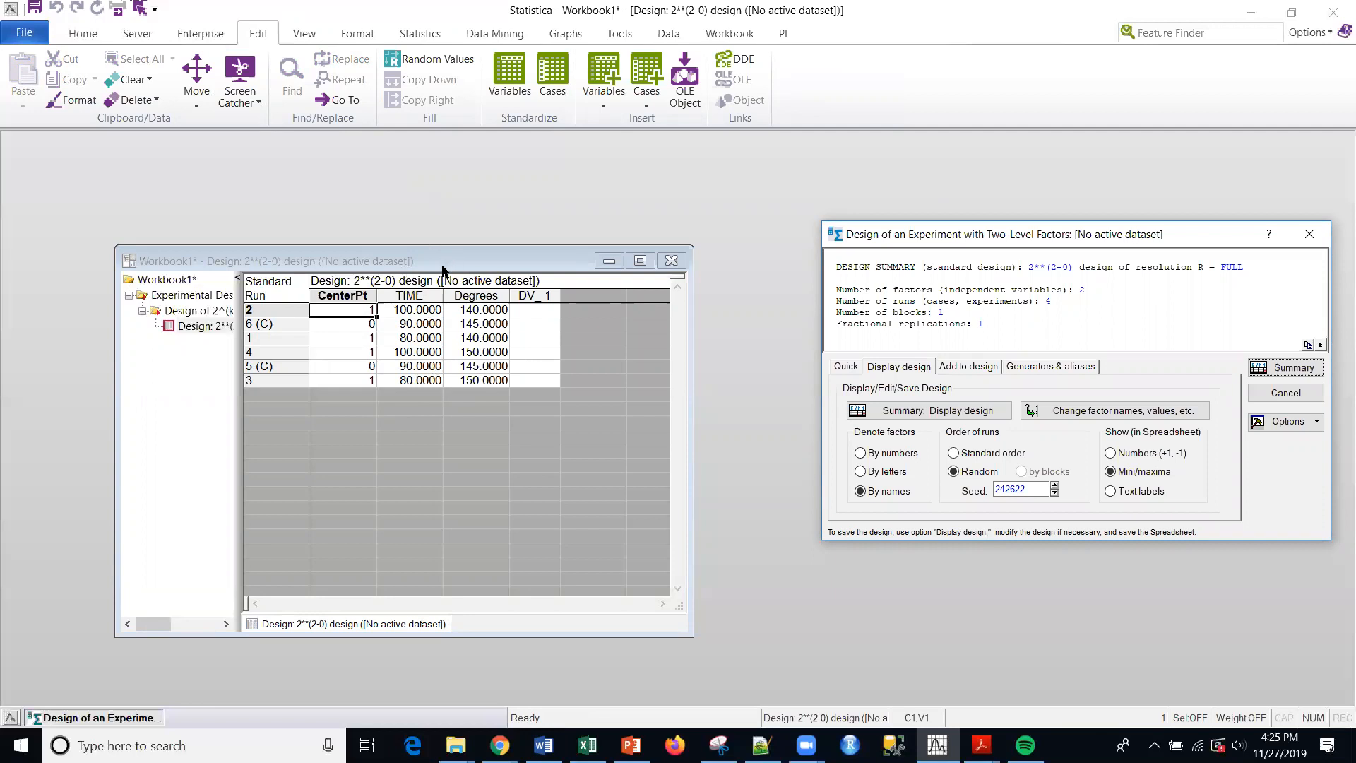
- Try to save the design workbook as 2level.sta in Statistica's Examples Workspaces folder, declining the alternative save location
left_click(26, 33)
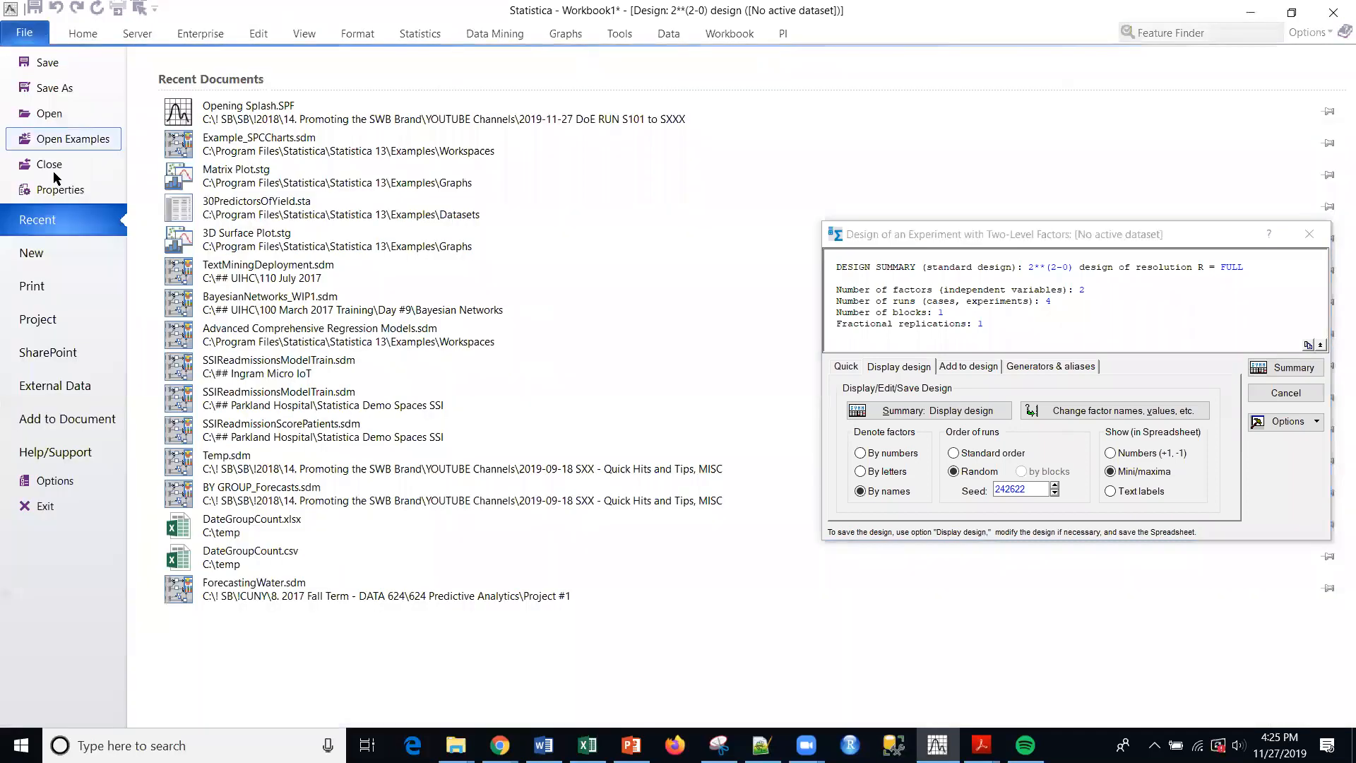
left_click(64, 88)
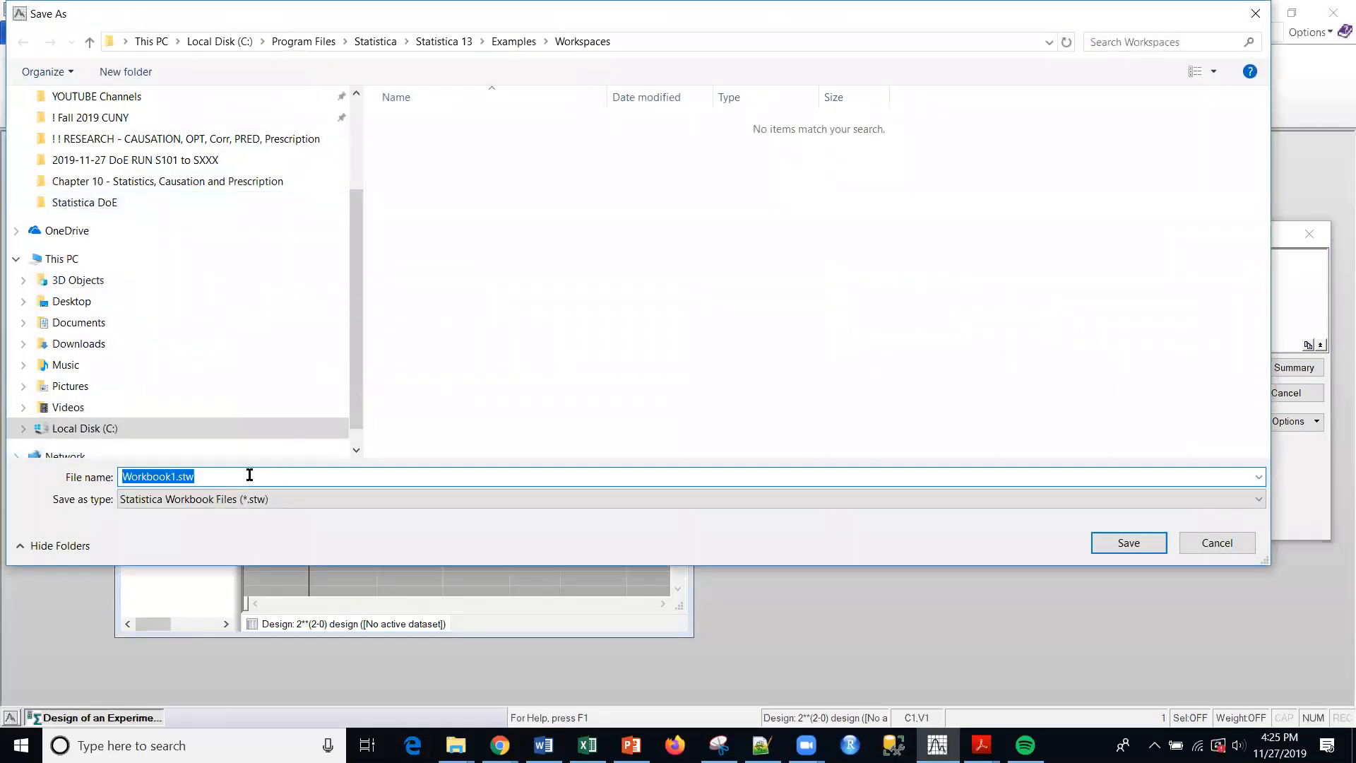
key("BackSpace")
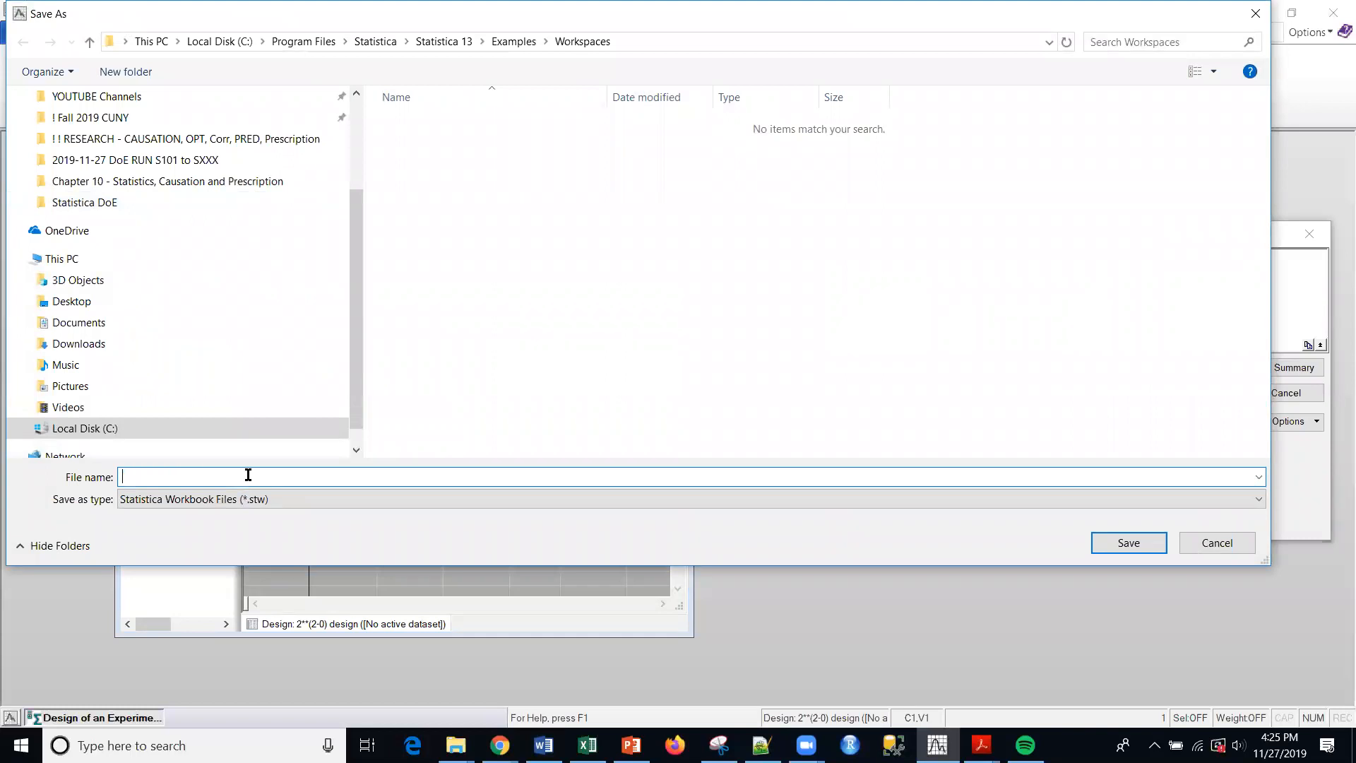
type("2level.sta")
key("Return")
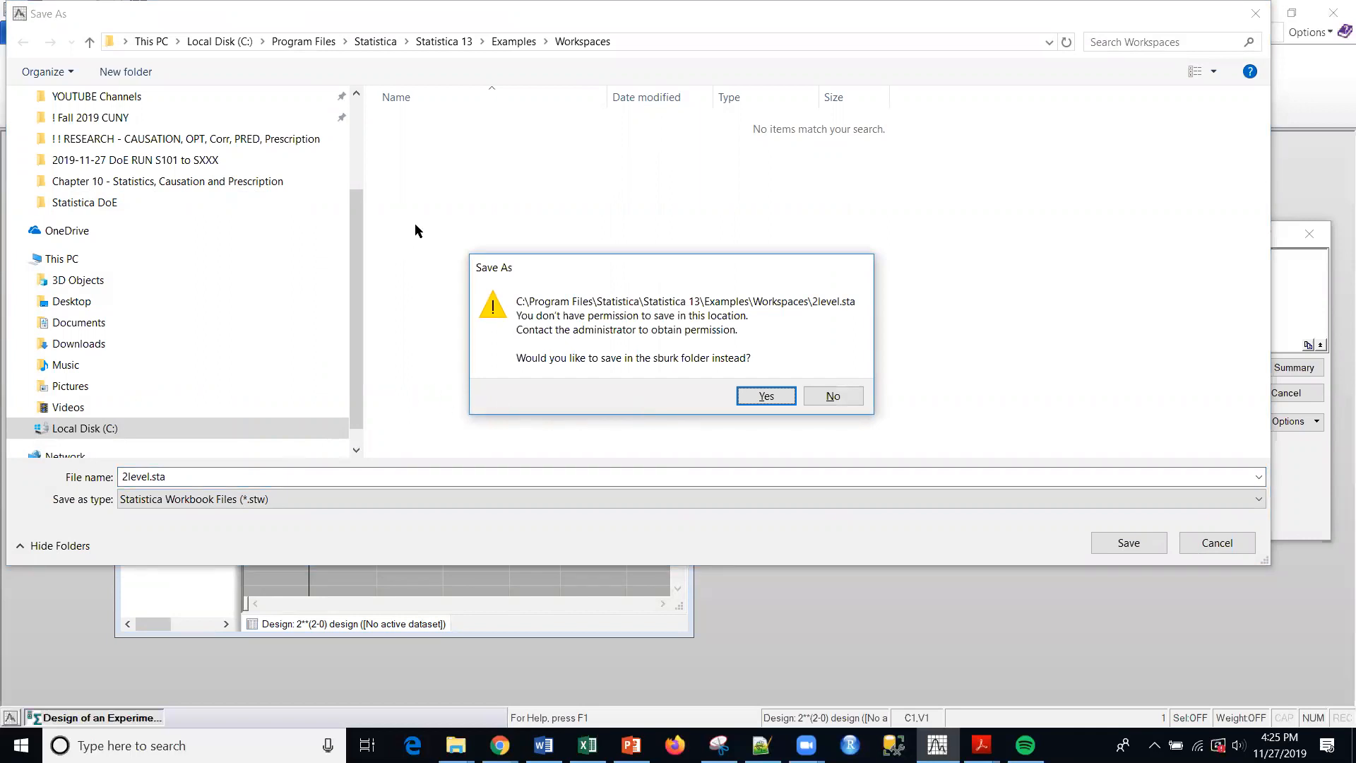
left_click(366, 242)
left_click(363, 211)
left_click(843, 400)
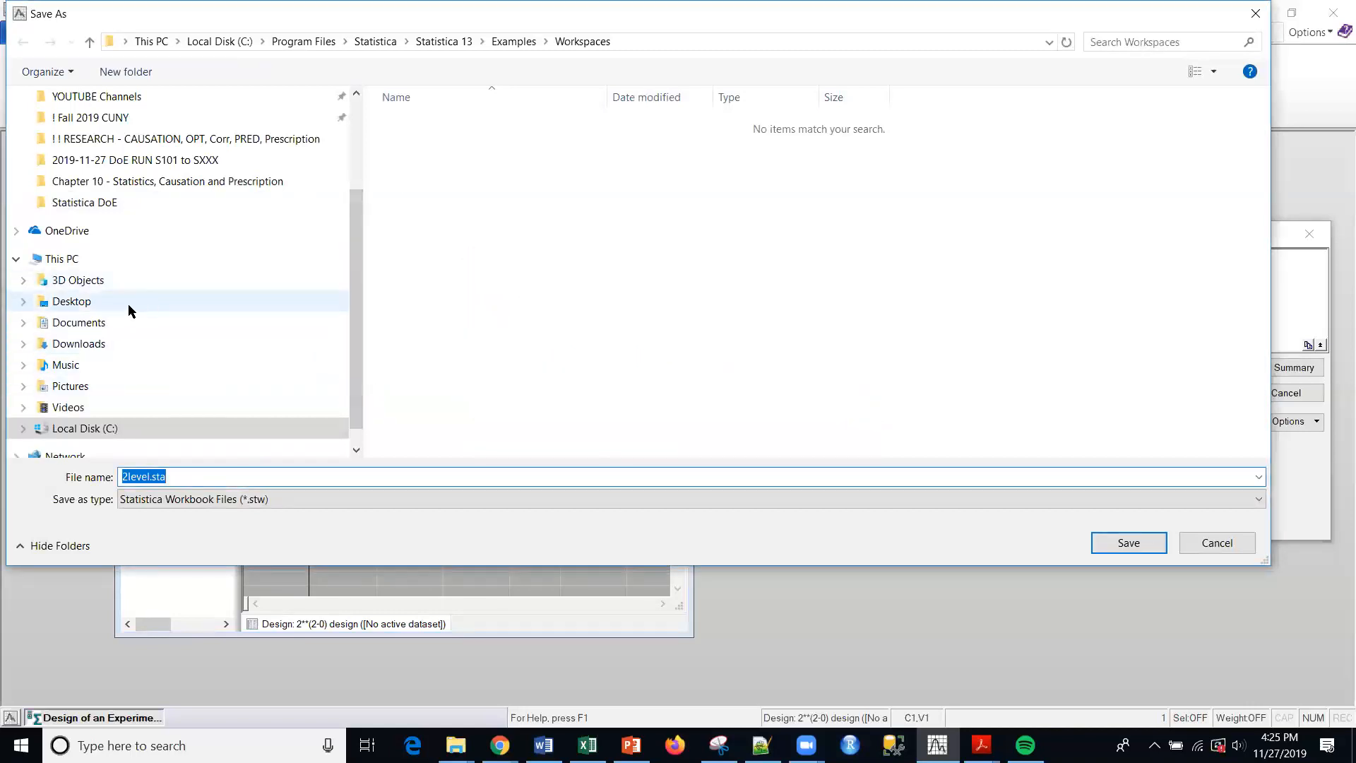
- Save the workbook in the Documents folder as 2level, removing the sta extension from the file name
left_click(84, 322)
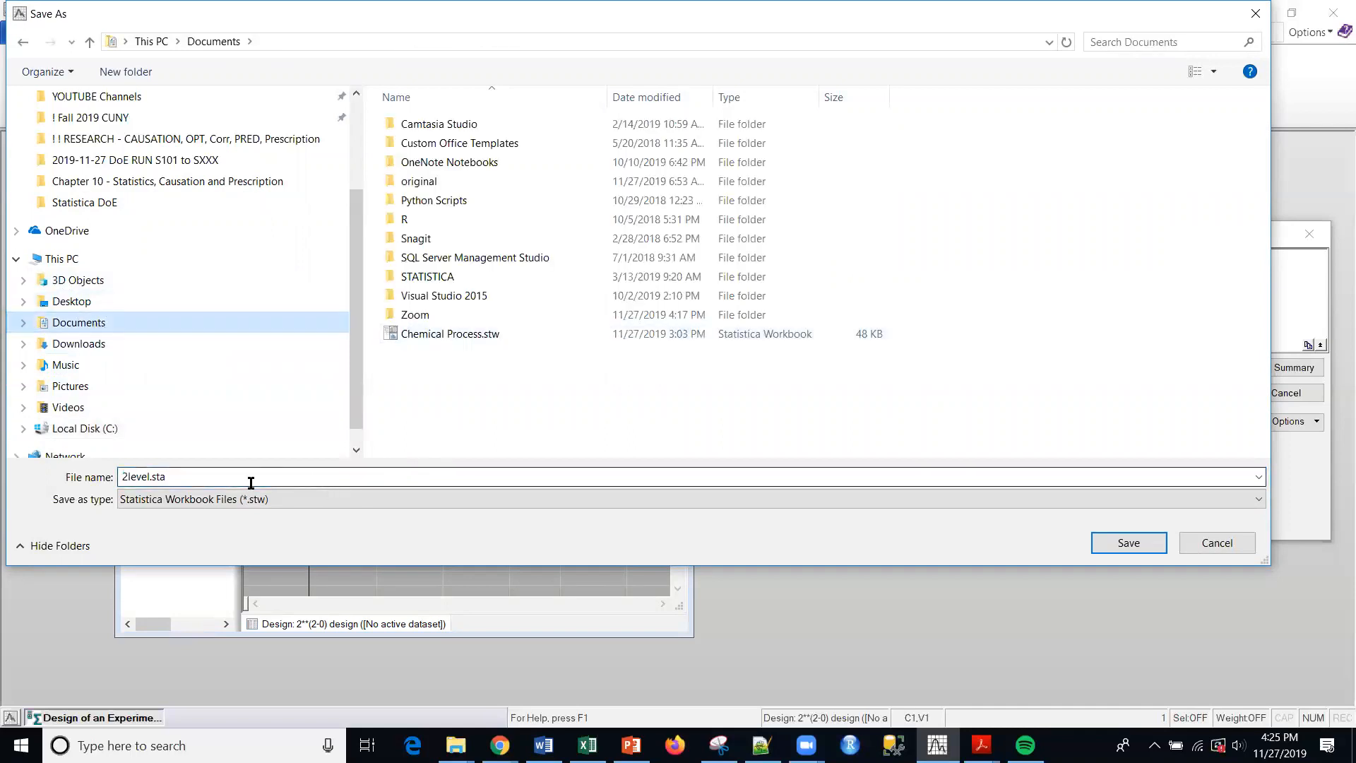
left_click(1128, 542)
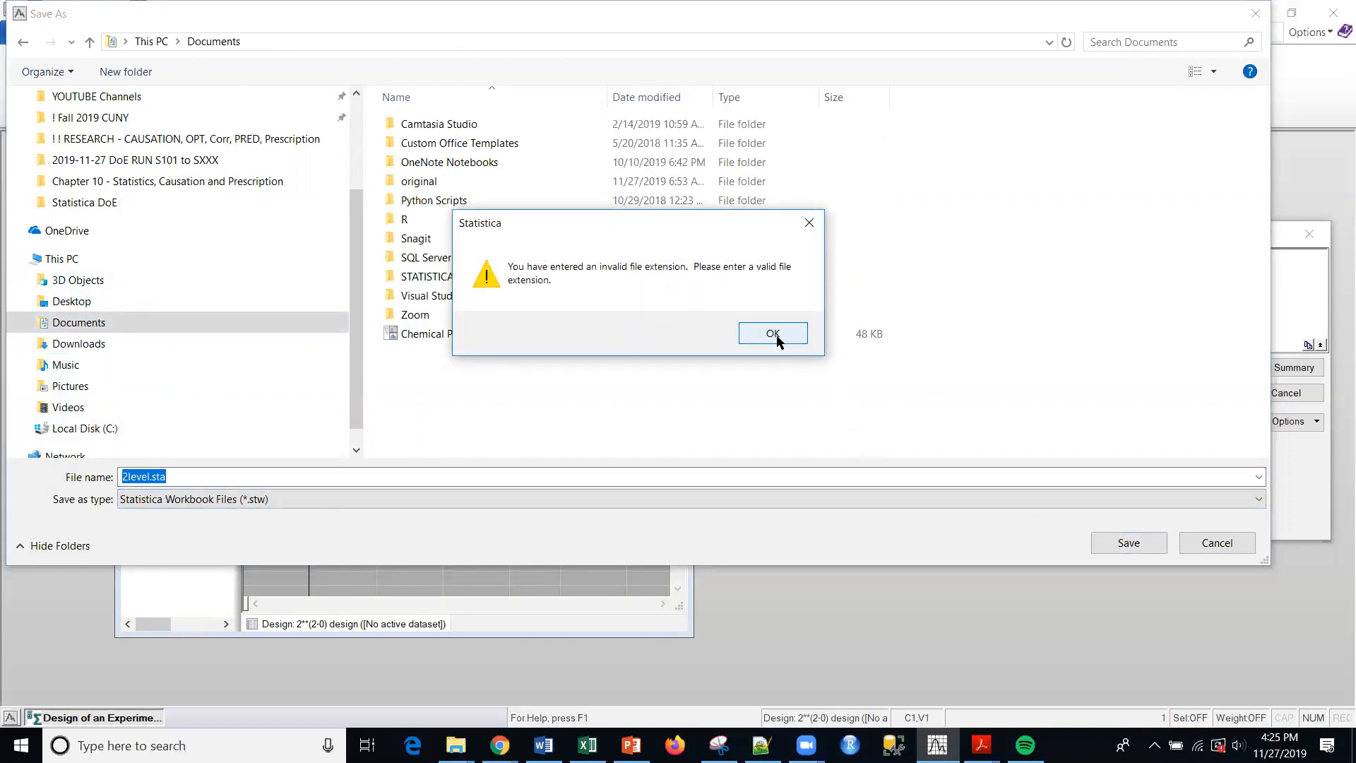
left_click(774, 334)
left_click(252, 478)
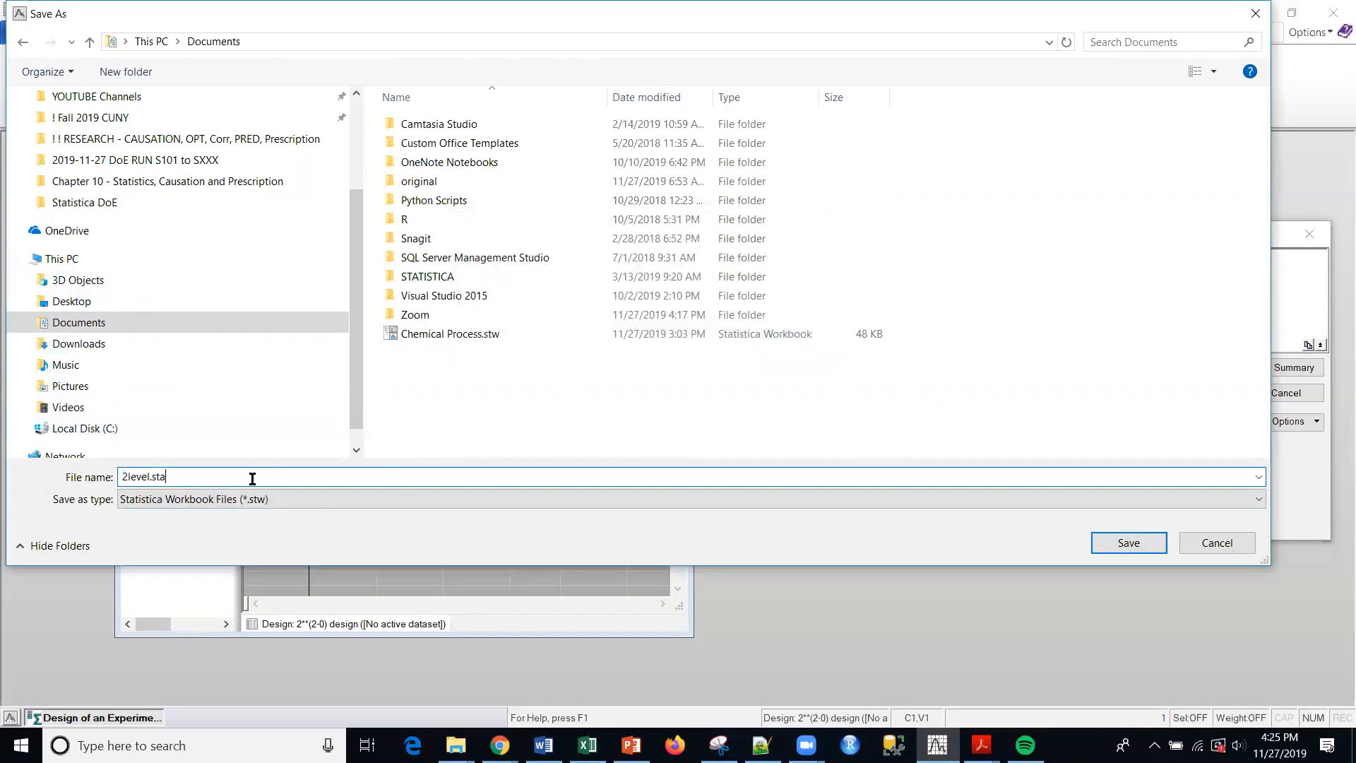
key("BackSpace")
key("BackSpace")
key("BackSpace")
key("BackSpace")
left_click(1127, 543)
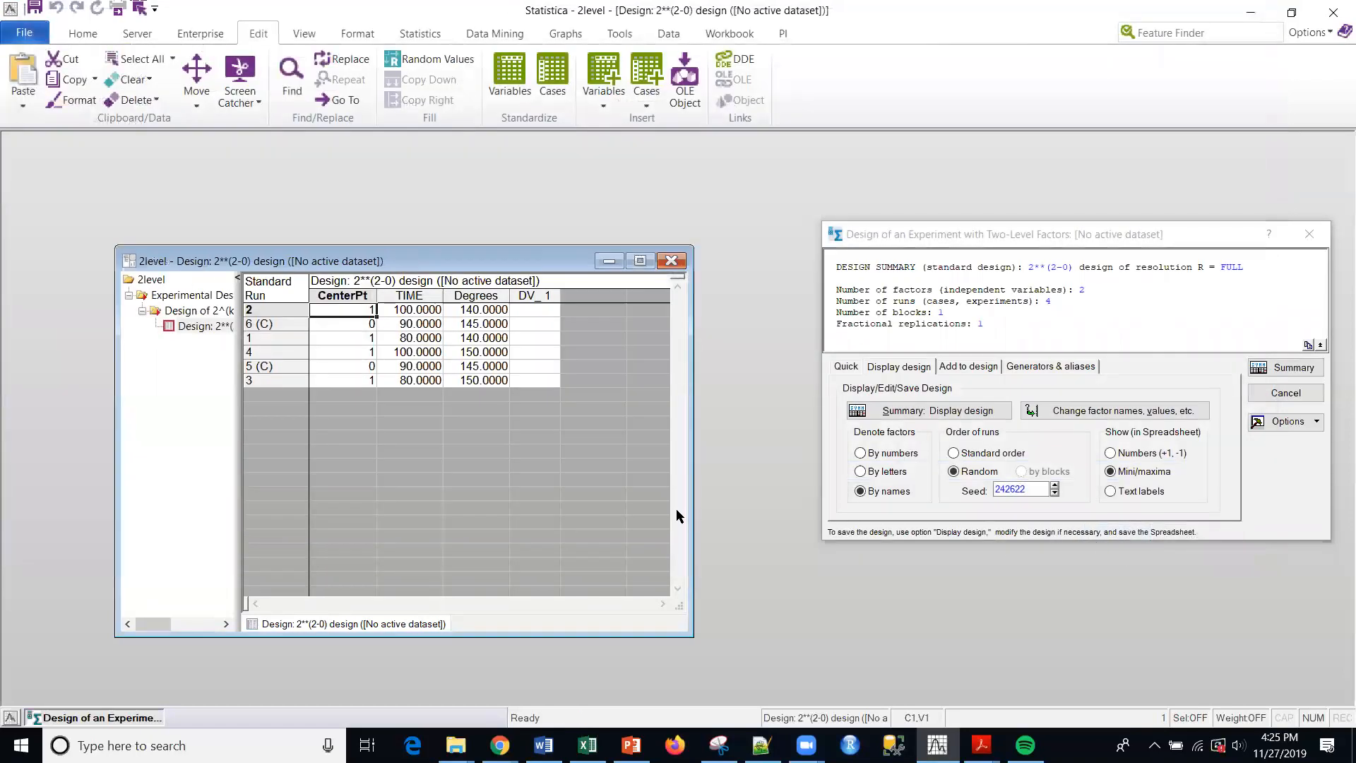